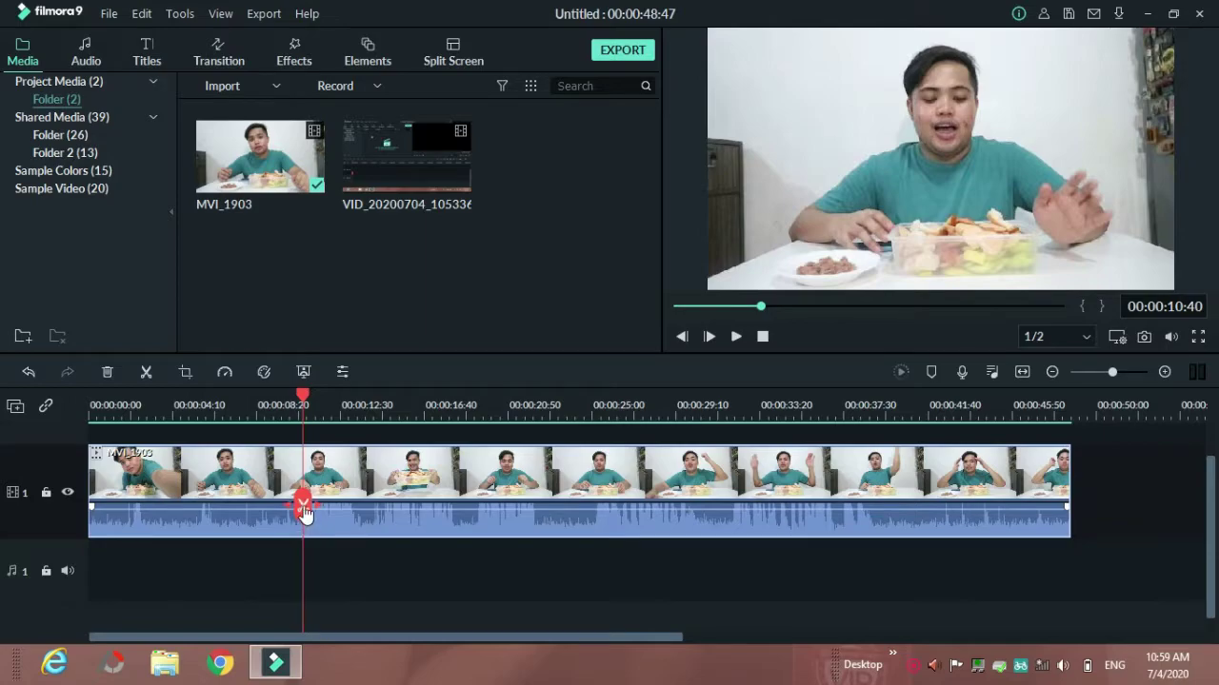
Split the MVI_1903 clip at 00:00:10:40 and delete the part before the cut
click(303, 510)
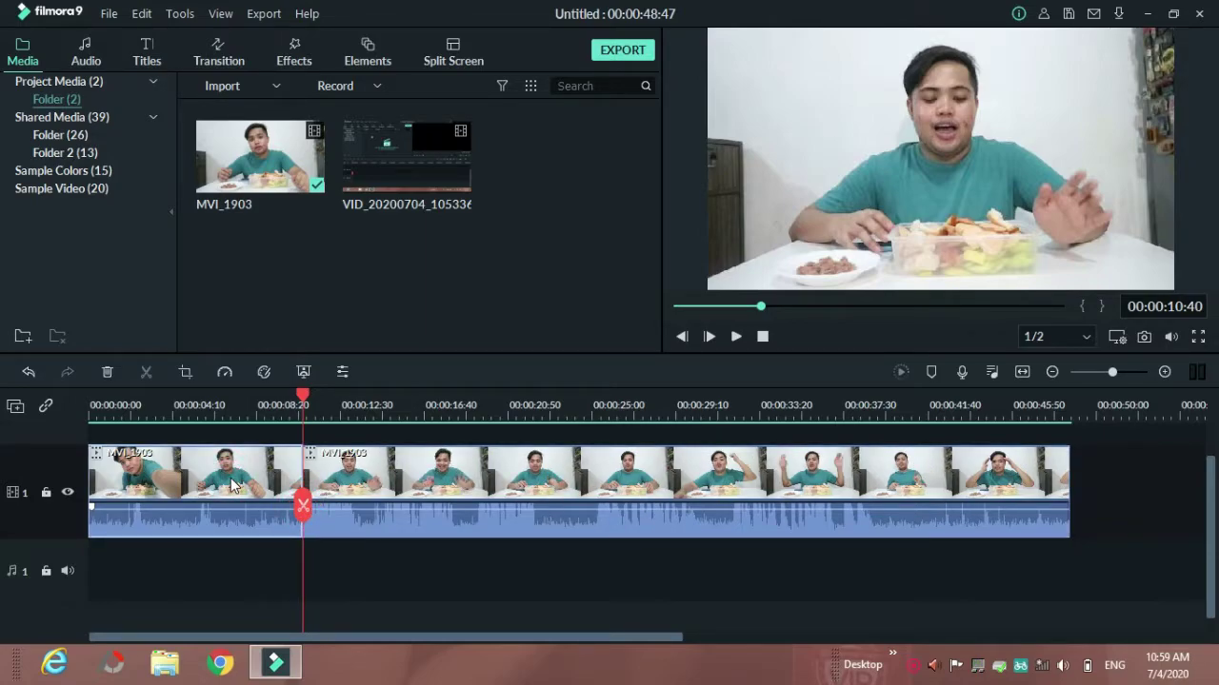
click(157, 495)
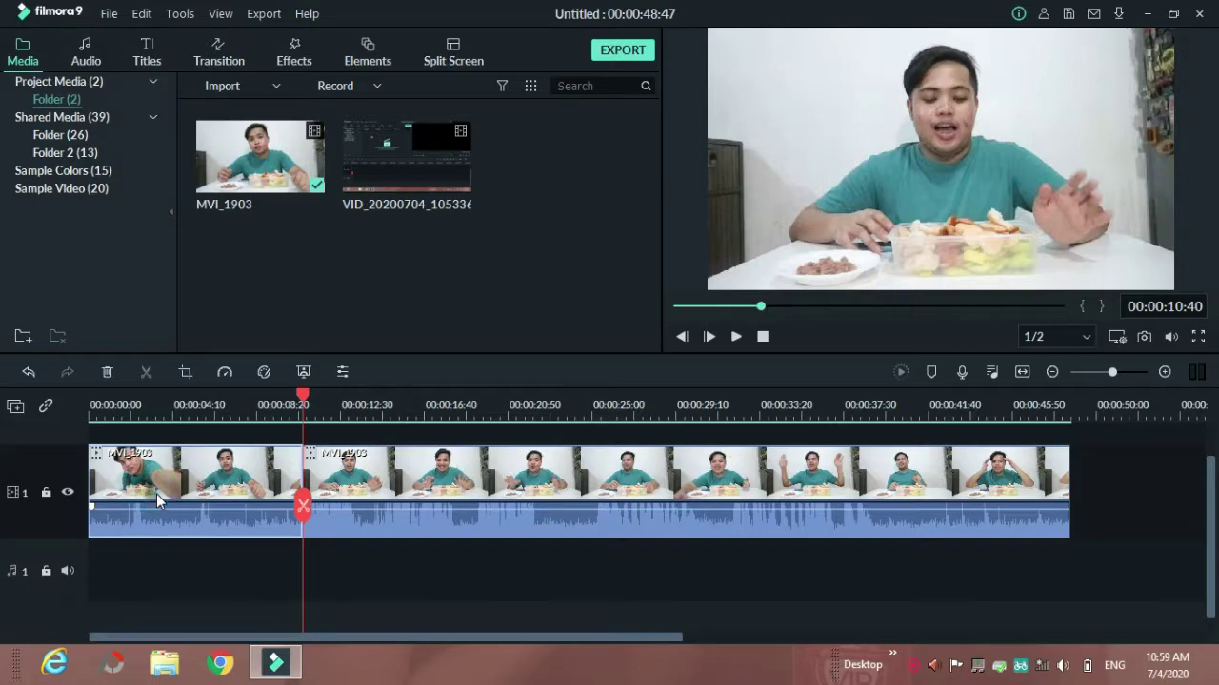
key(Delete)
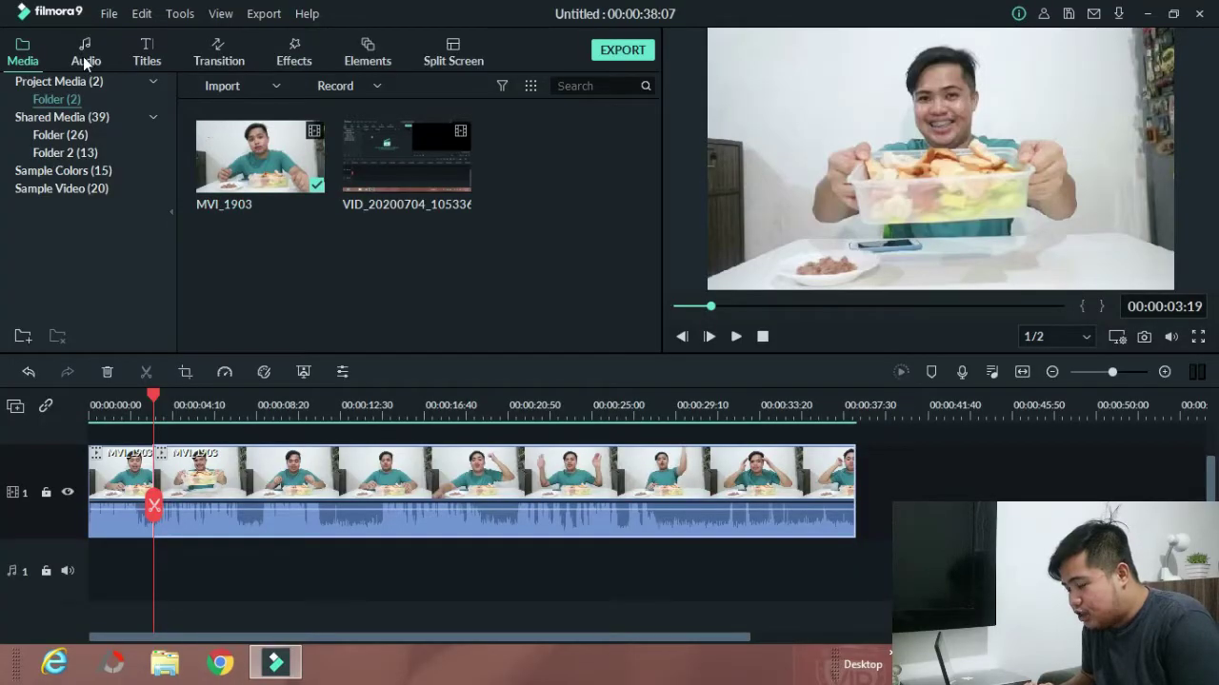
Add the Buddy - Bensound music to the audio track from the start of the timeline and lower its volume
click(83, 56)
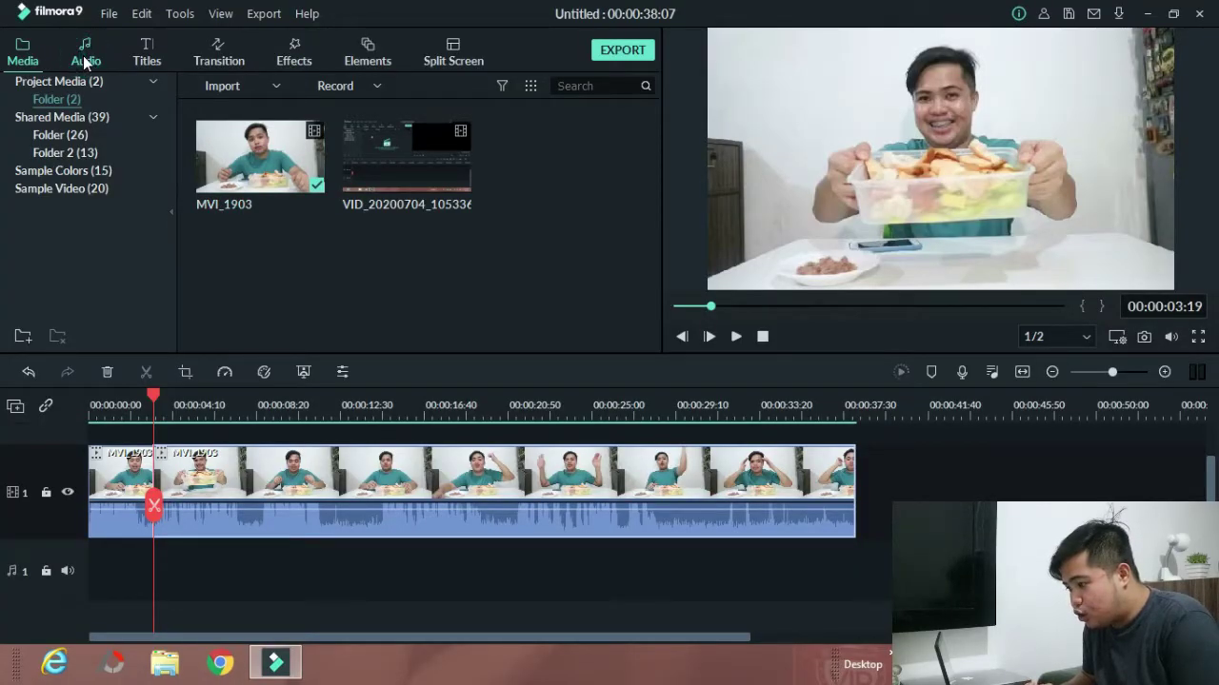
drag(658, 135, 659, 223)
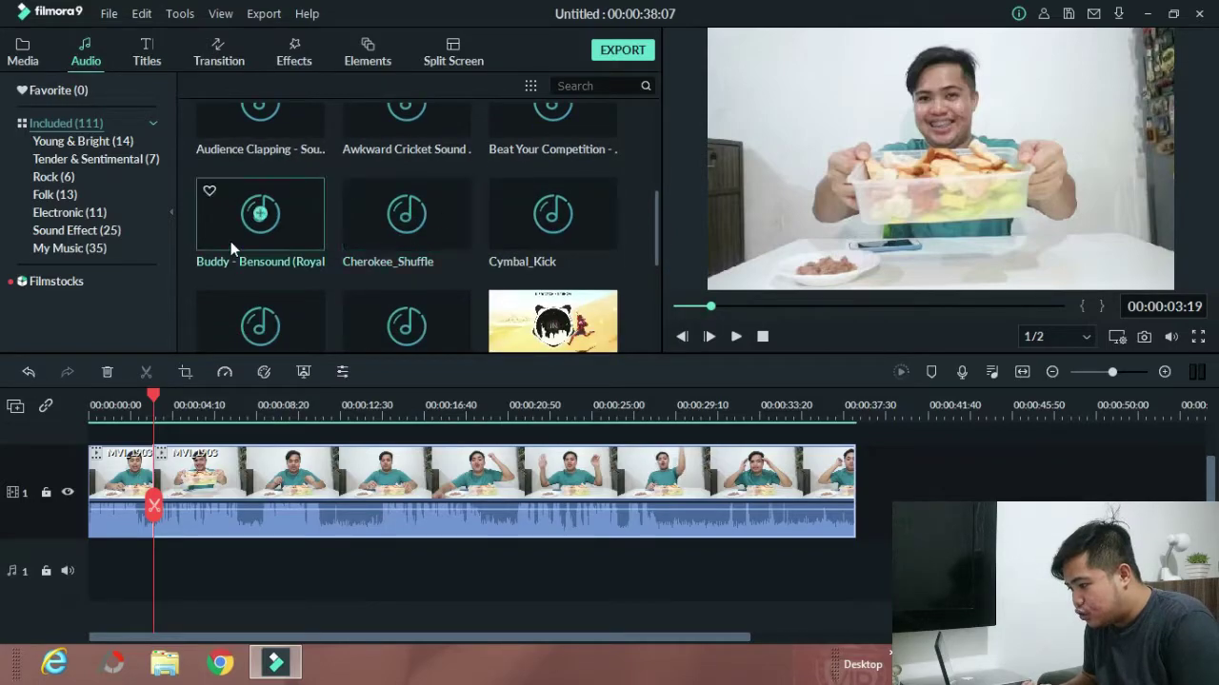
click(294, 209)
drag(282, 450, 93, 552)
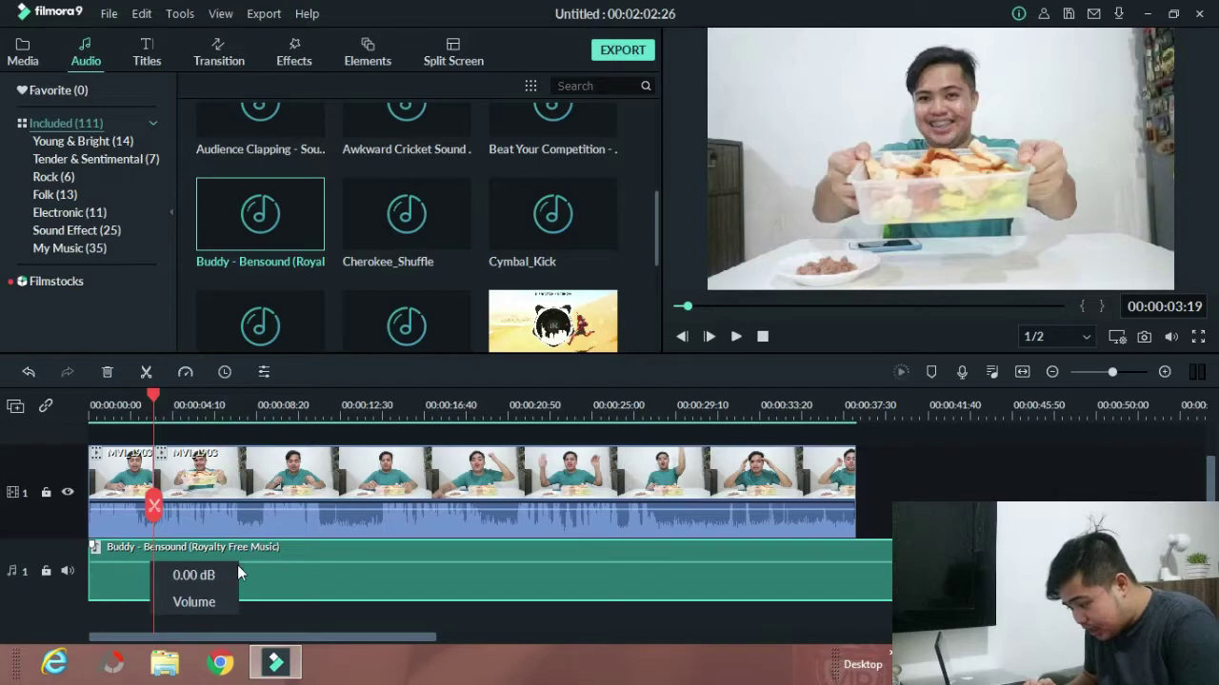
drag(255, 557, 256, 571)
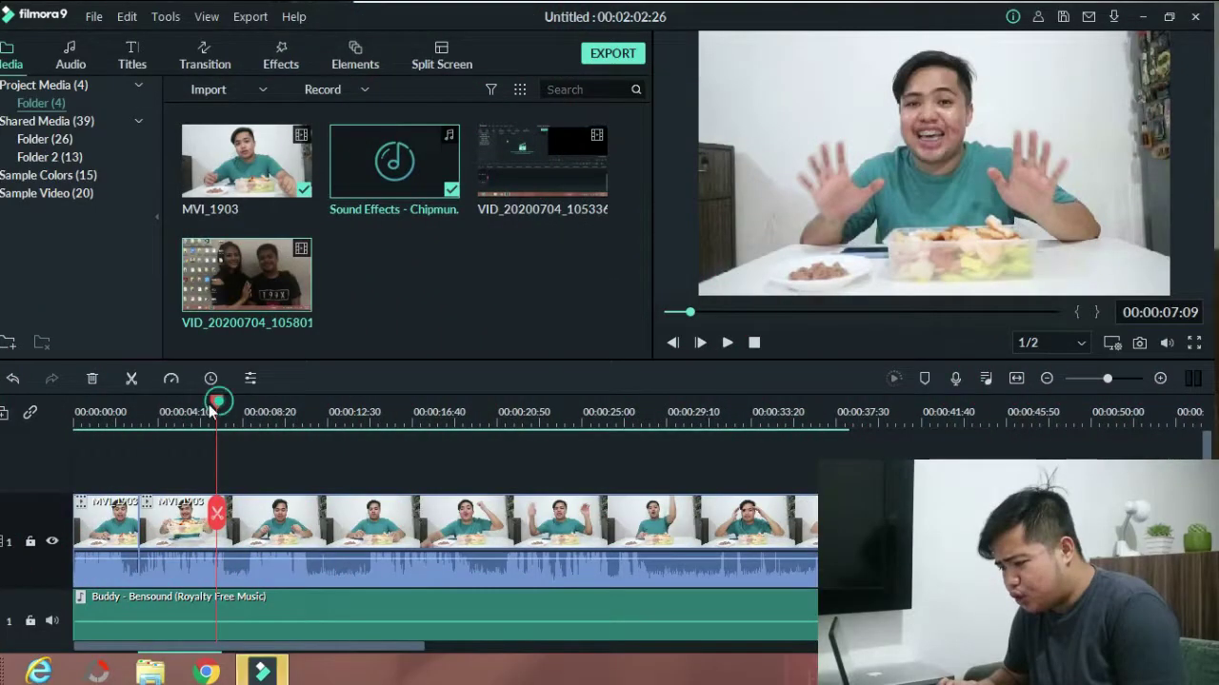
Browse the title templates in Openers, Titles, Lower 3rds, Subtitles, End Credits and the new concept category
mouse_move(215, 406)
mouse_down()
mouse_move(204, 405)
mouse_move(221, 405)
mouse_up()
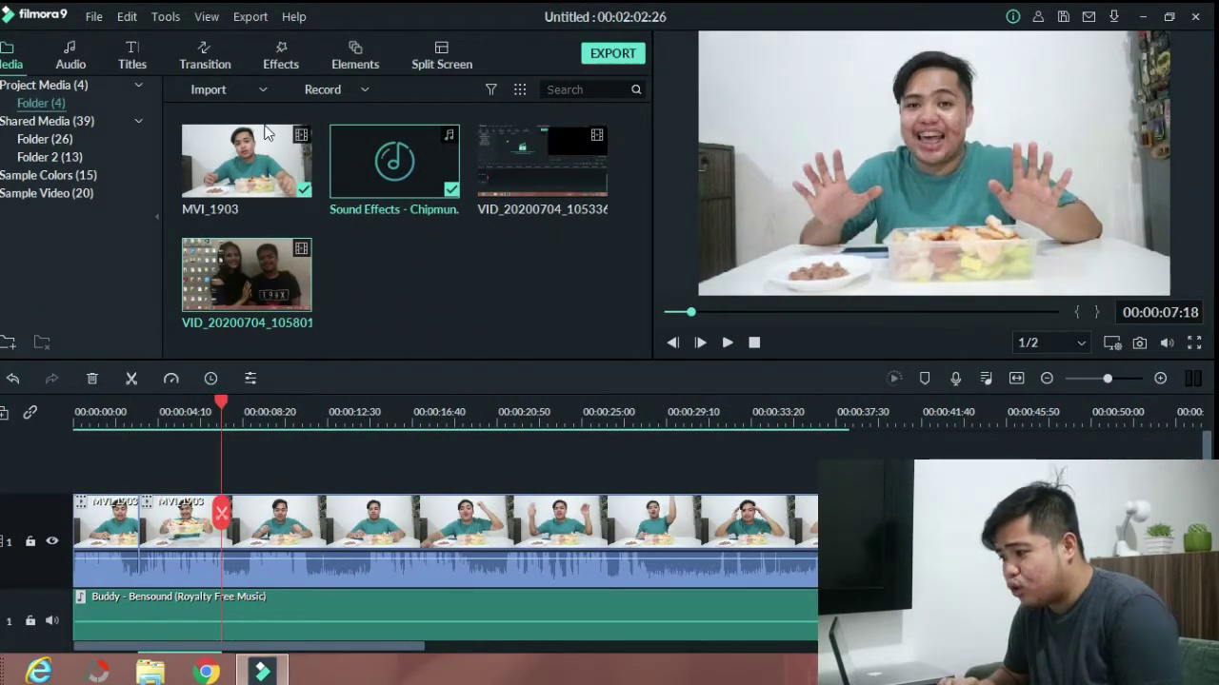
click(141, 65)
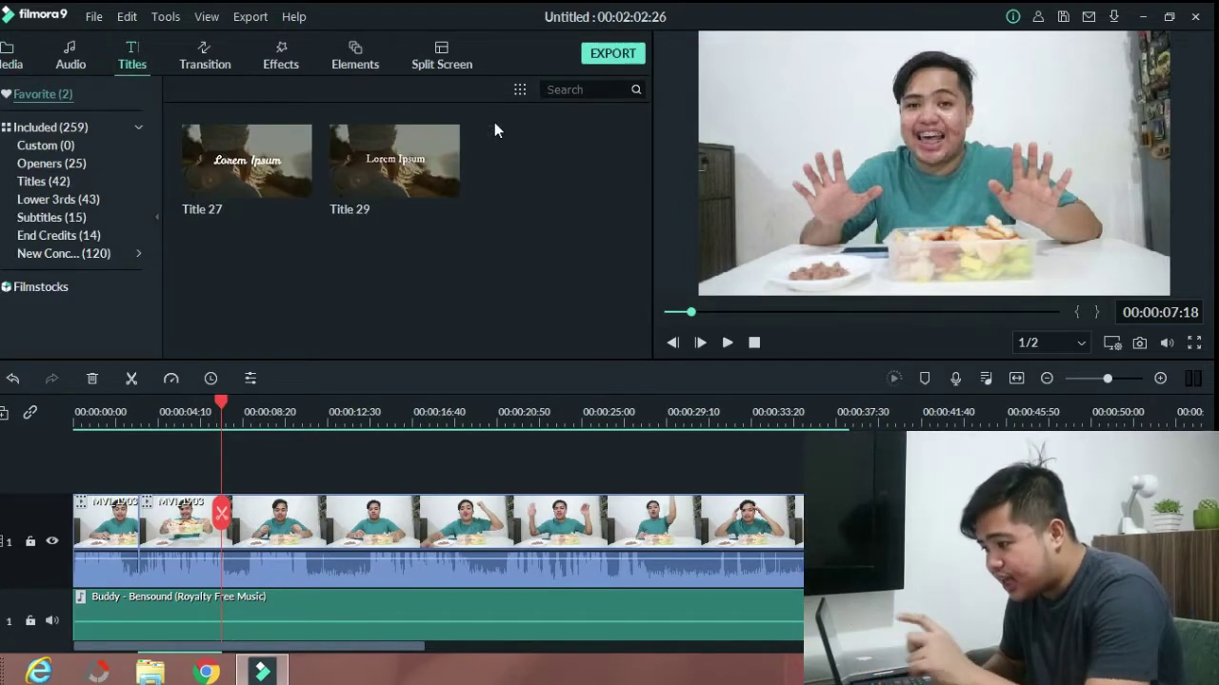
click(47, 165)
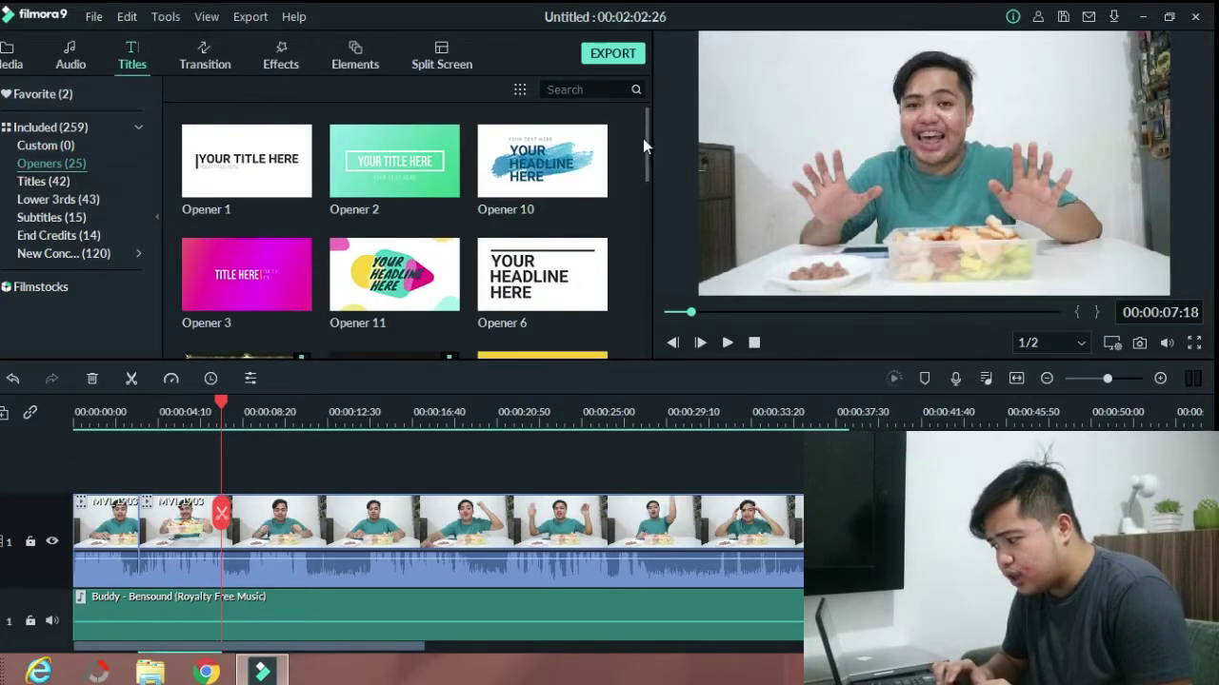
drag(645, 138, 643, 264)
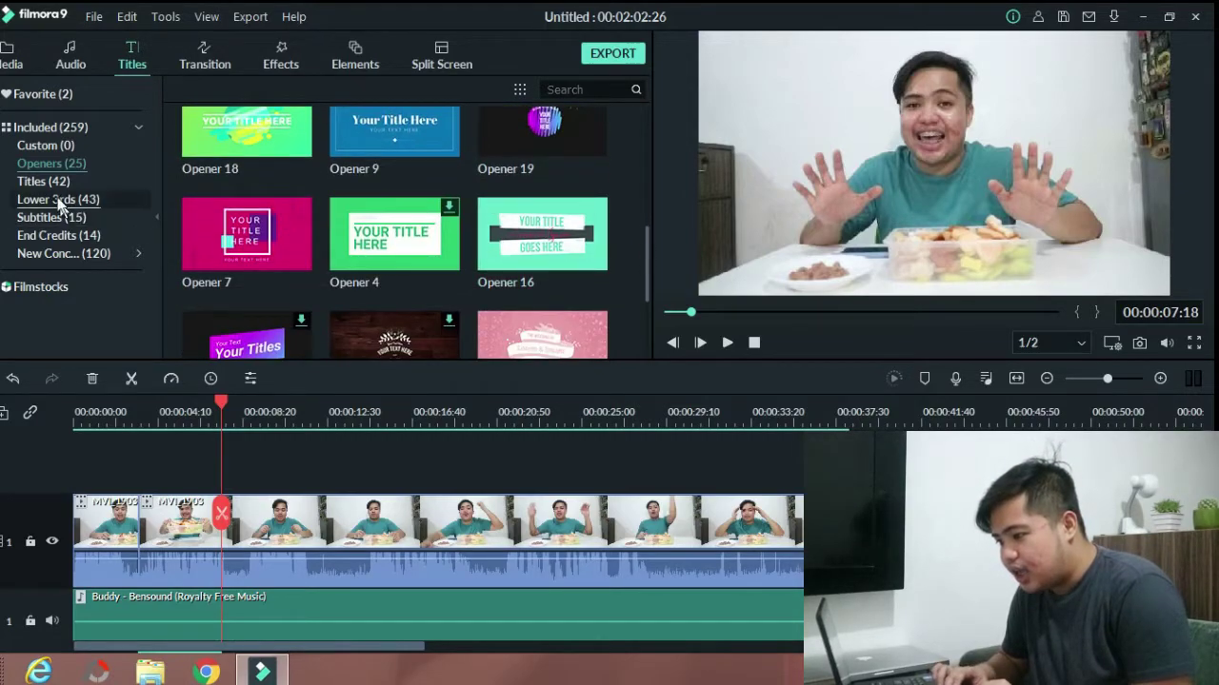
click(38, 180)
drag(646, 141, 646, 249)
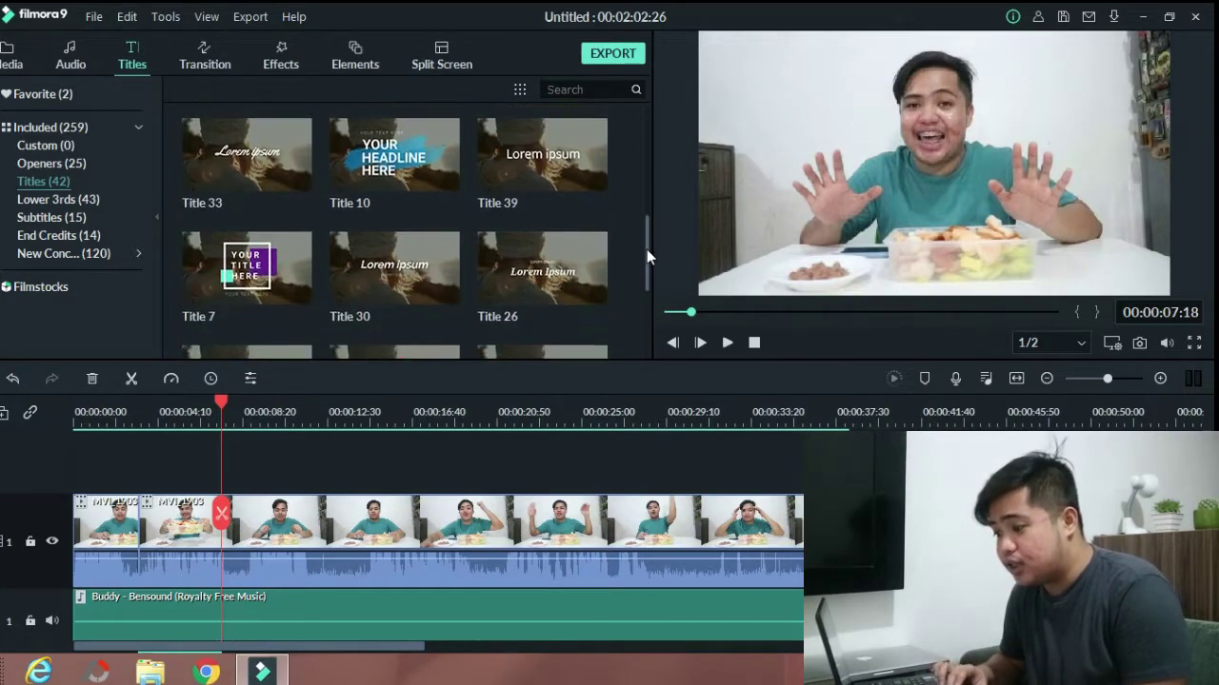
click(78, 198)
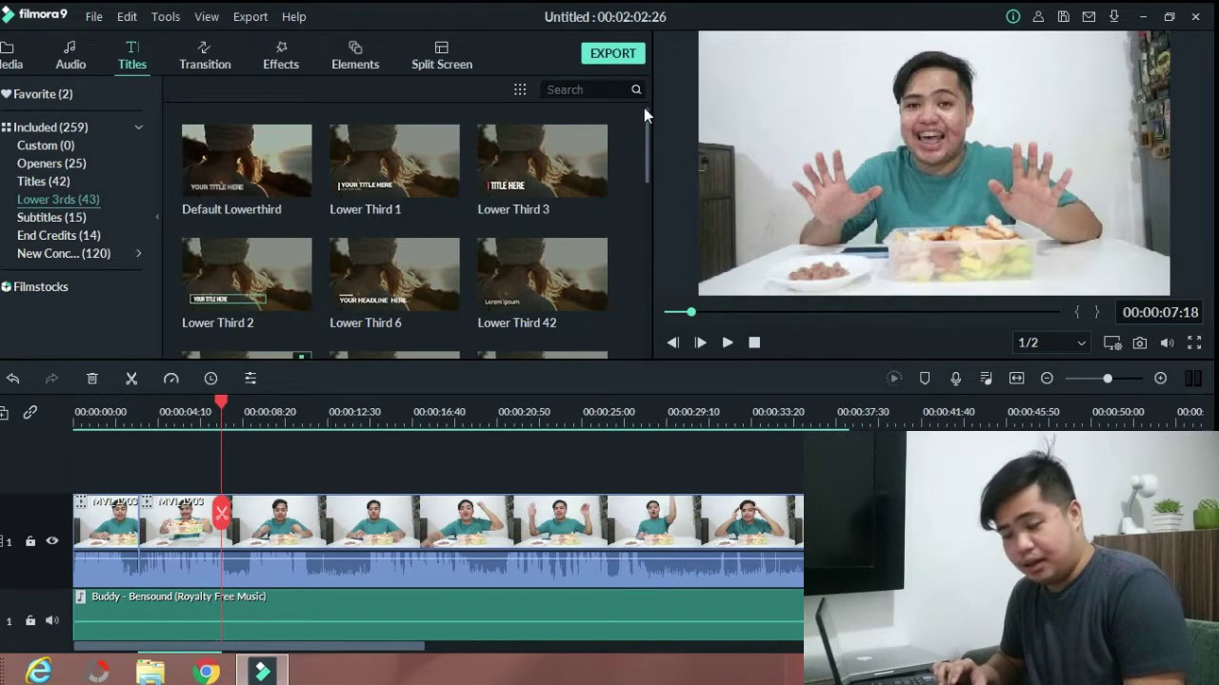
drag(646, 108, 645, 164)
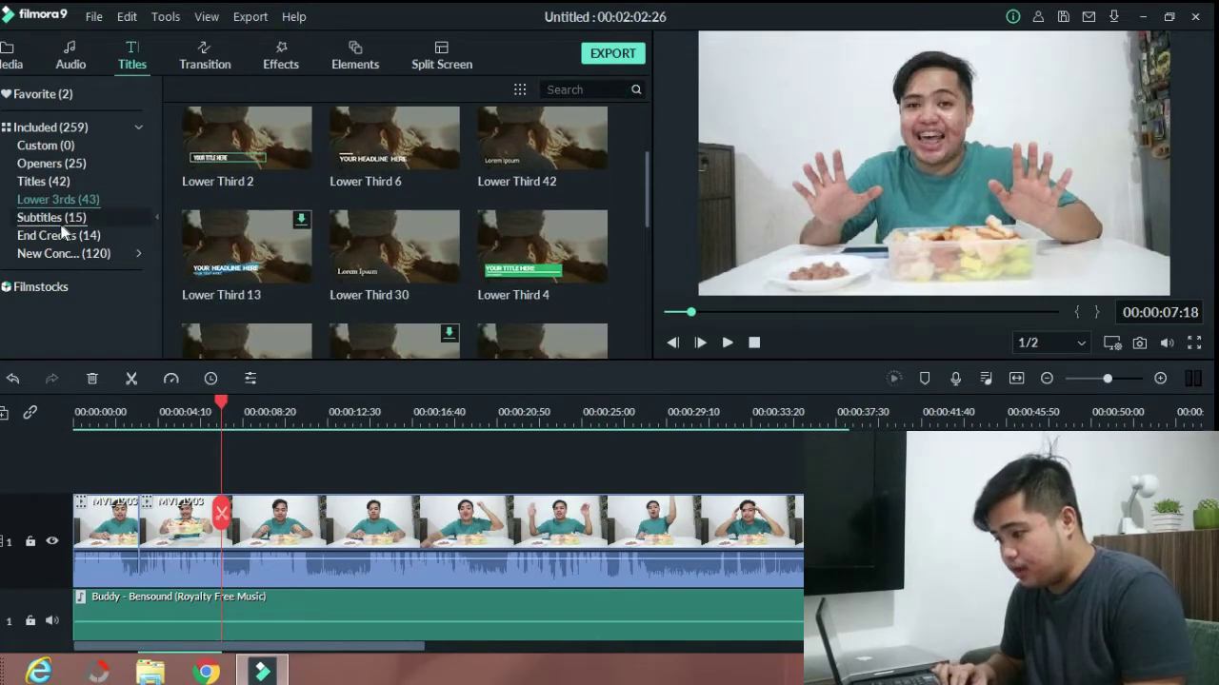
click(60, 224)
click(67, 240)
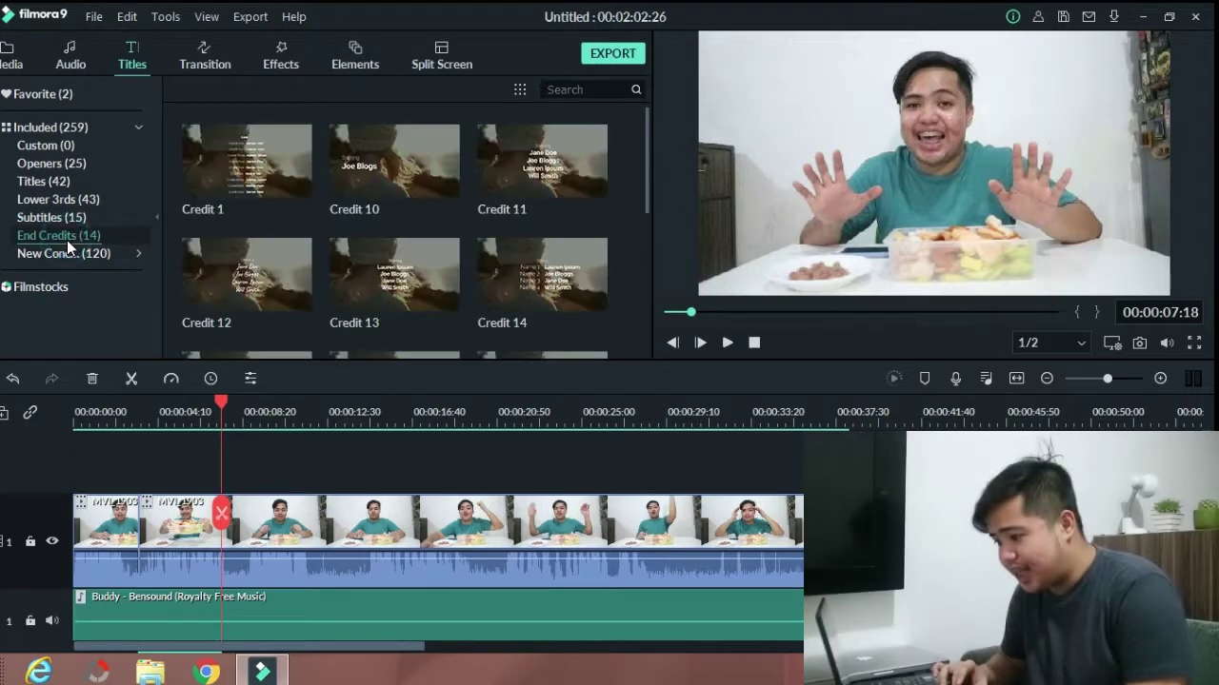
click(79, 255)
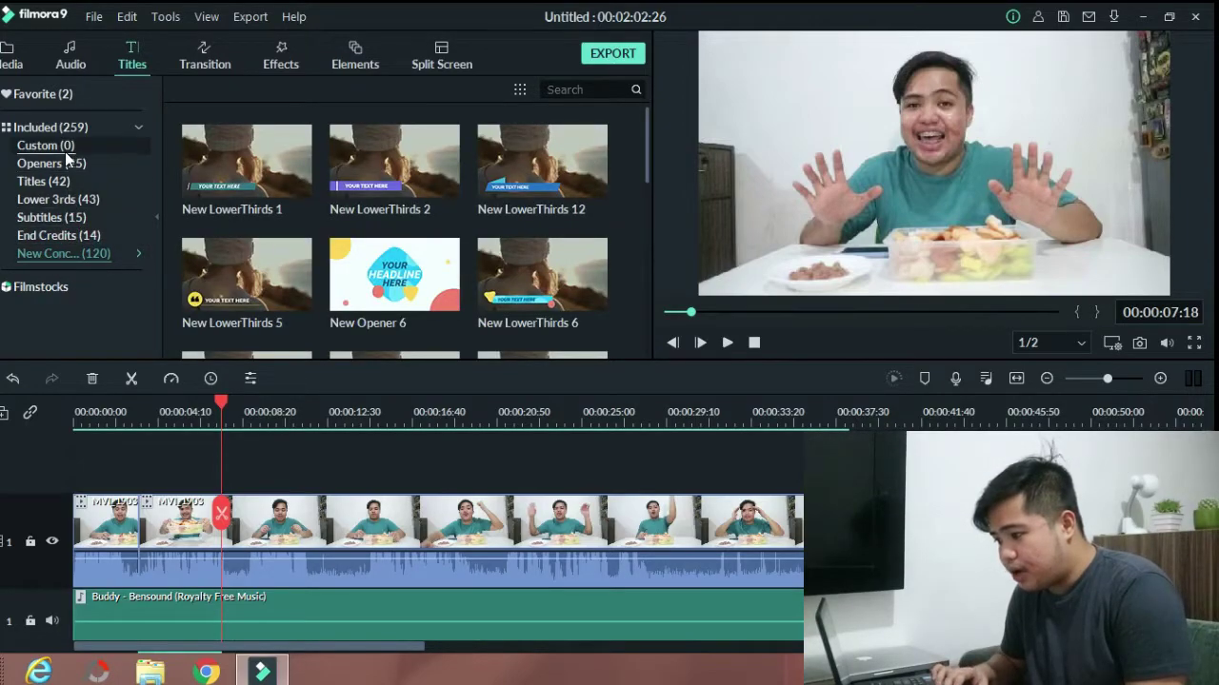
Place the favorite template Title 27 on the track above the video, starting at the second MVI_1903 clip
click(57, 102)
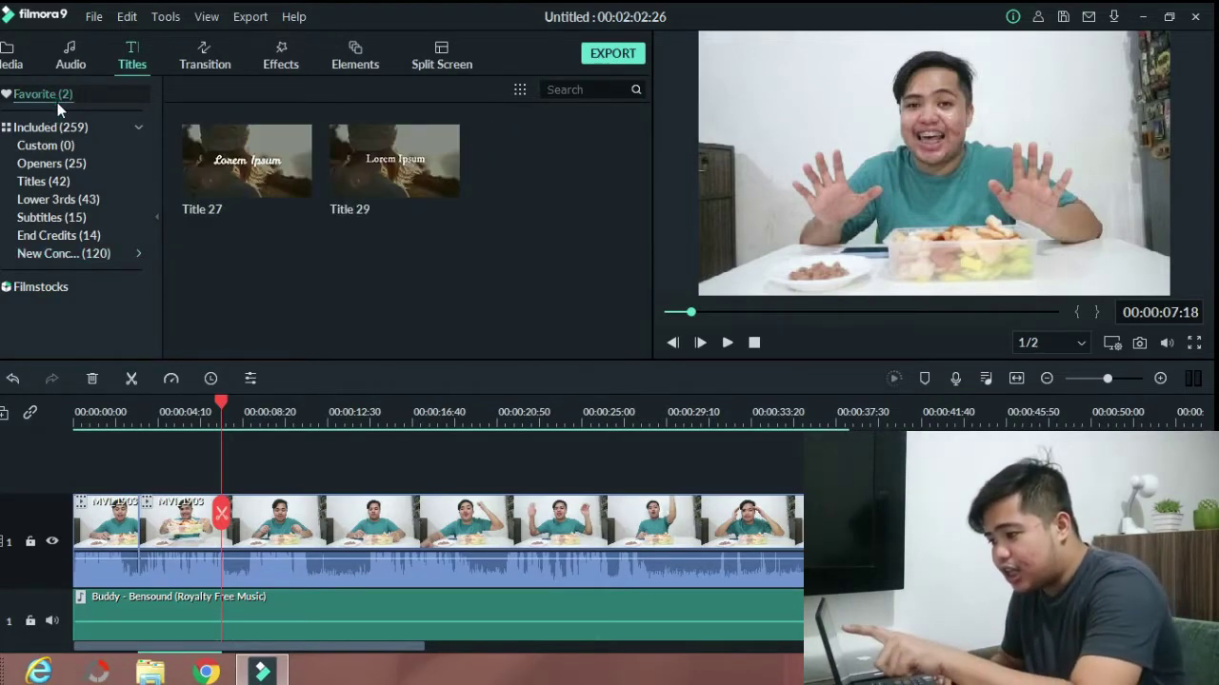
click(271, 148)
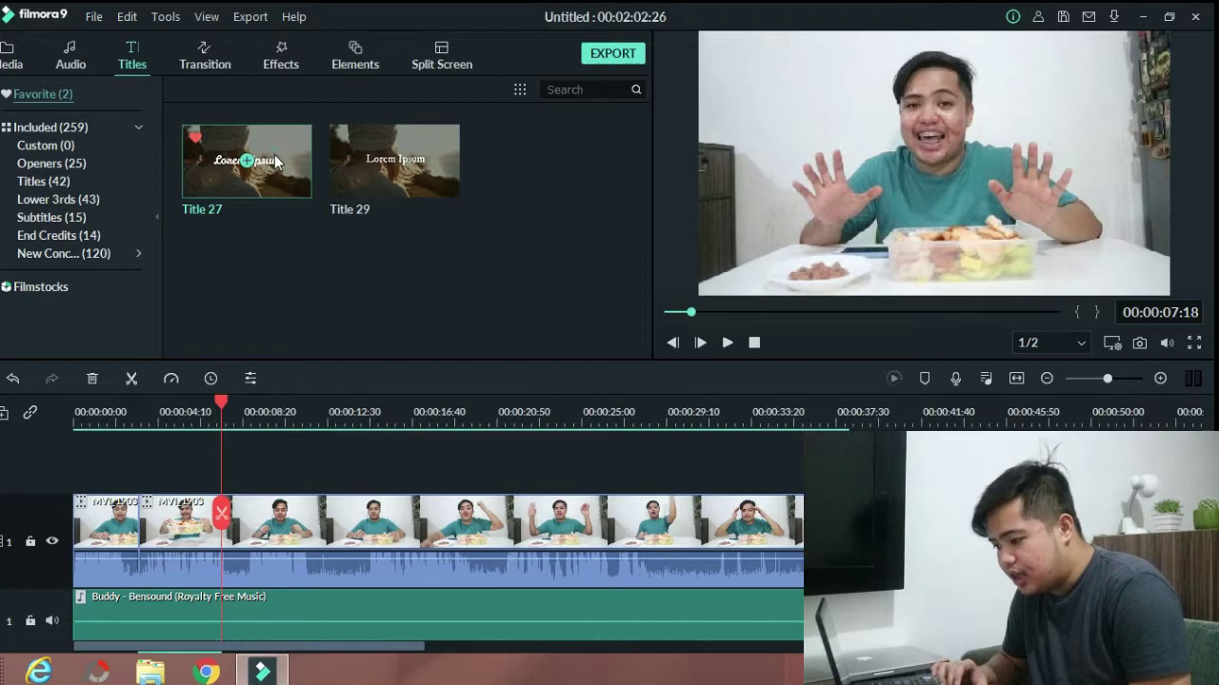
drag(228, 310, 145, 482)
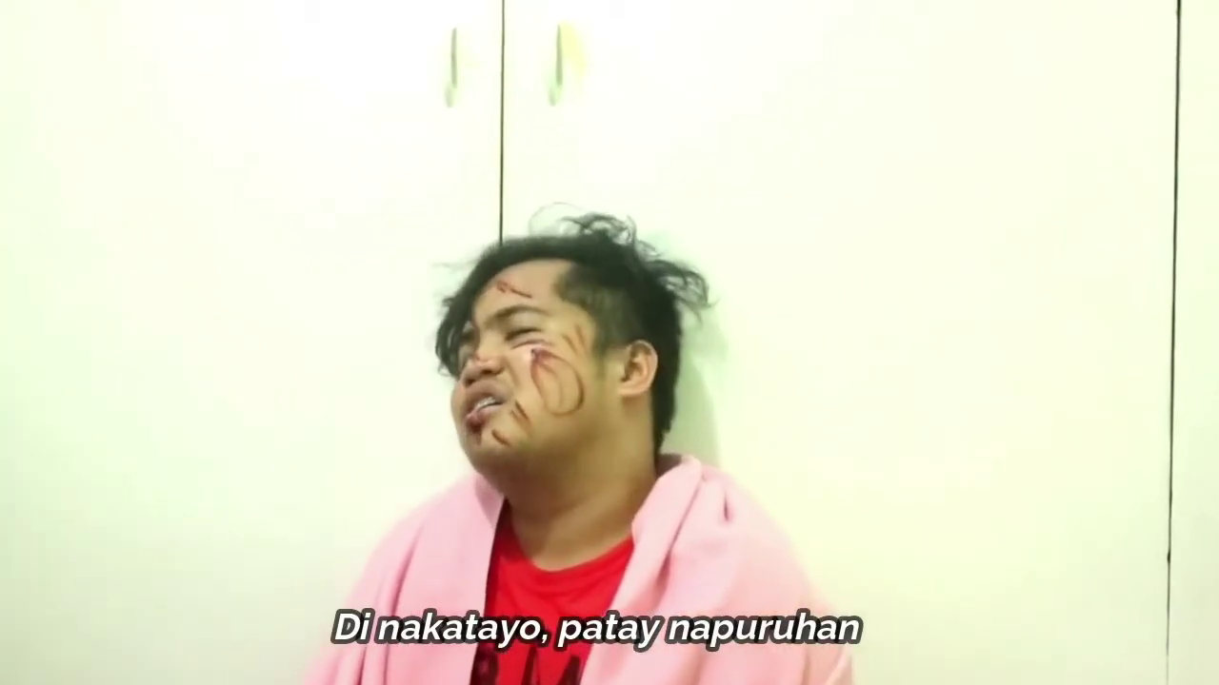
Replace the title's "Lorem Ipsum" placeholder with the person's nickname and confirm the text
triple_click(361, 169)
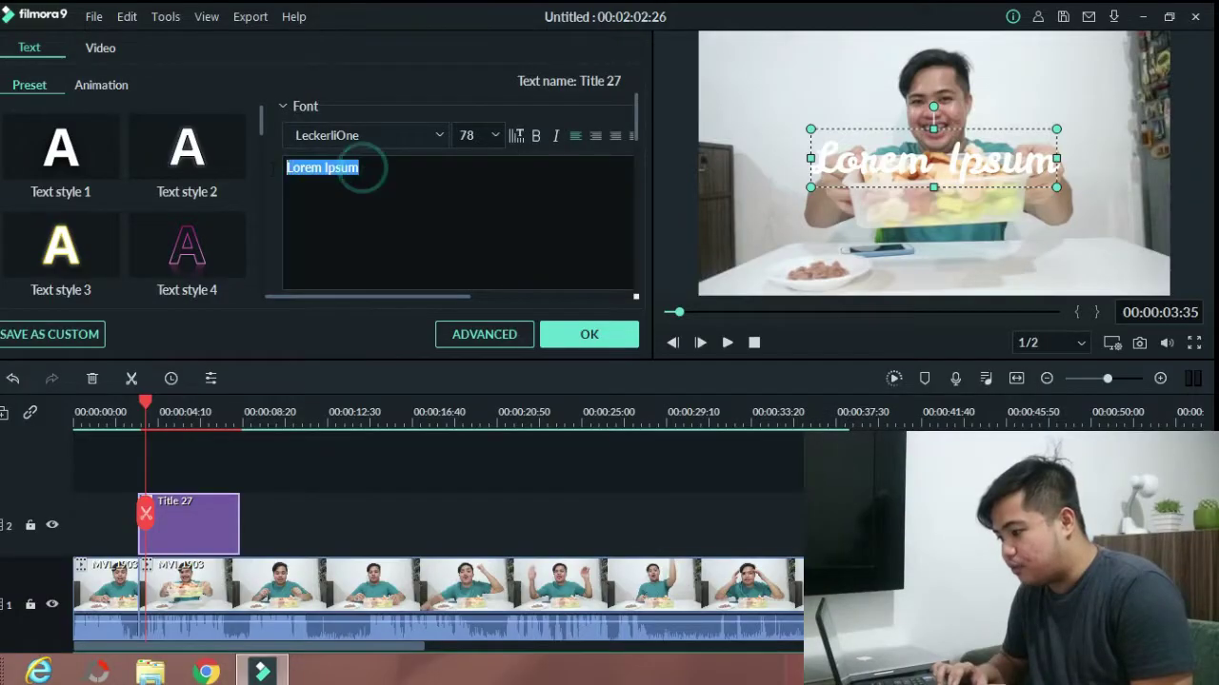
text(marc)
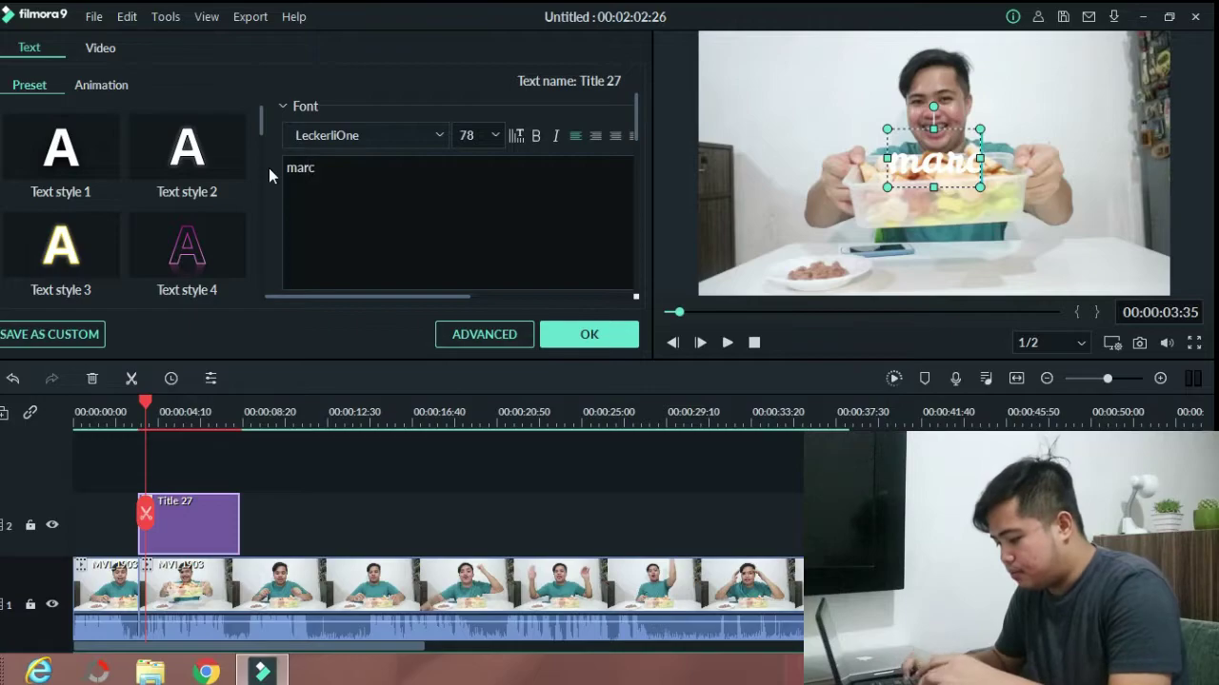
text( baboy)
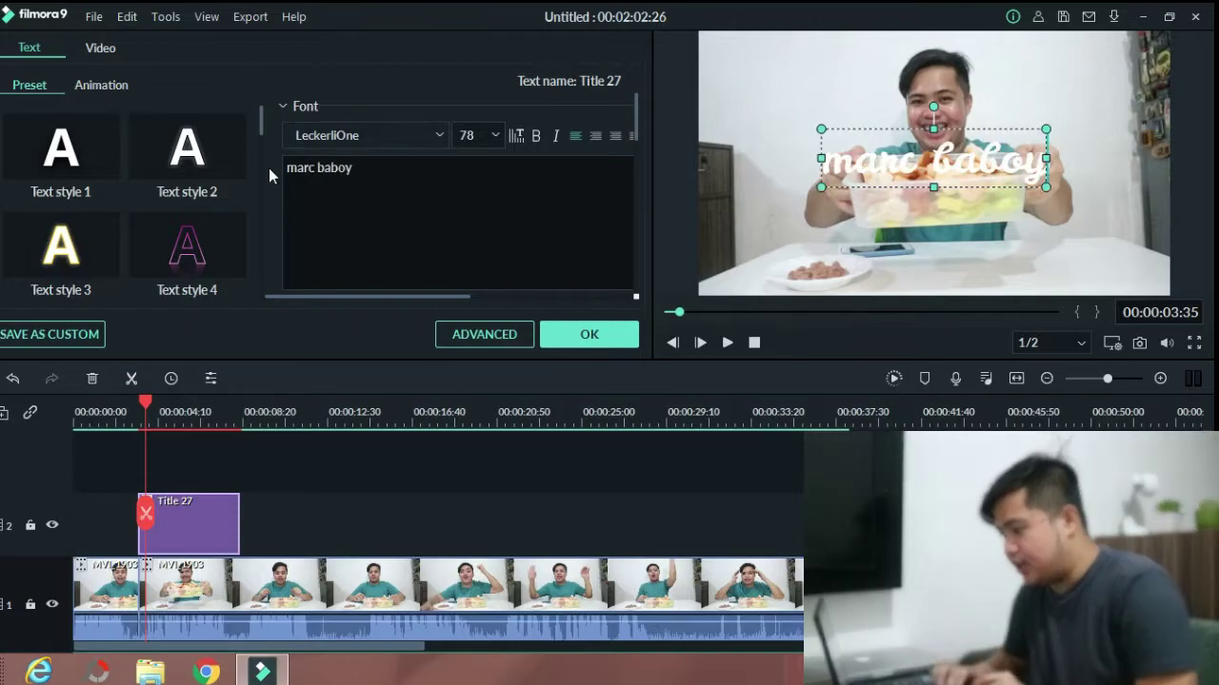
click(583, 333)
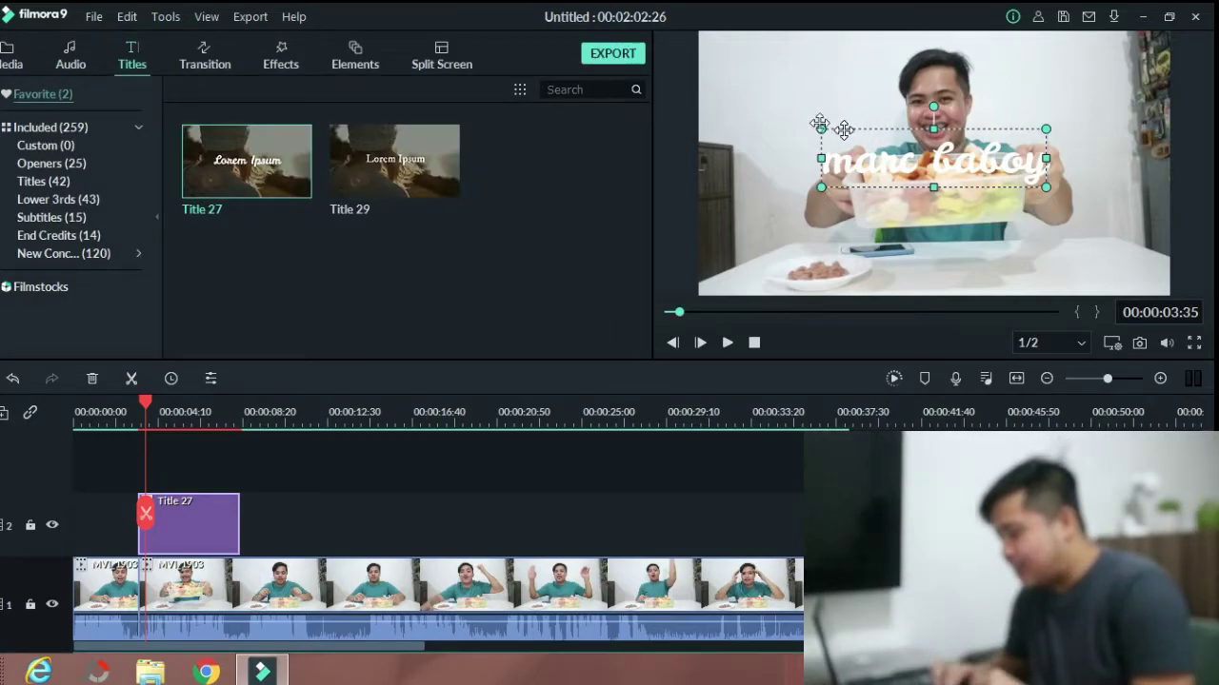
Reopen Title 27 for editing and change its font to CoolveticaRg-Regular
double_click(186, 536)
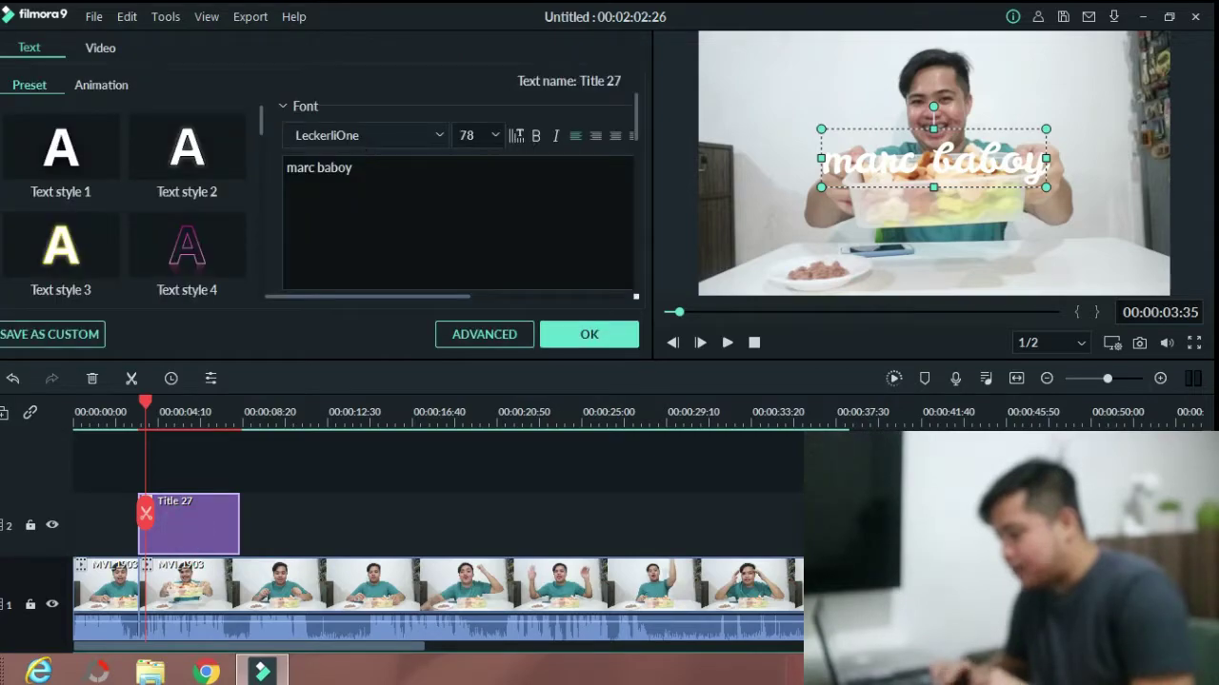
click(366, 135)
text(coo)
key(Return)
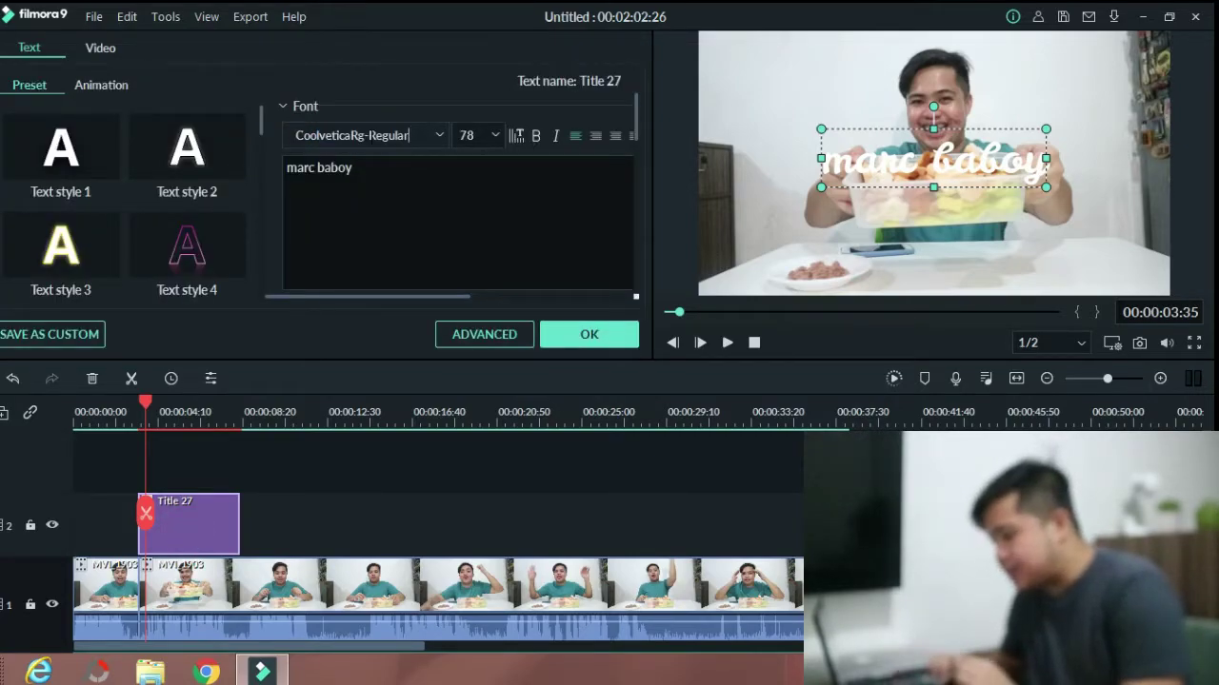
Apply Text style 8 to the title and reposition its text slightly in the video frame
scroll(260, 118, down, 3)
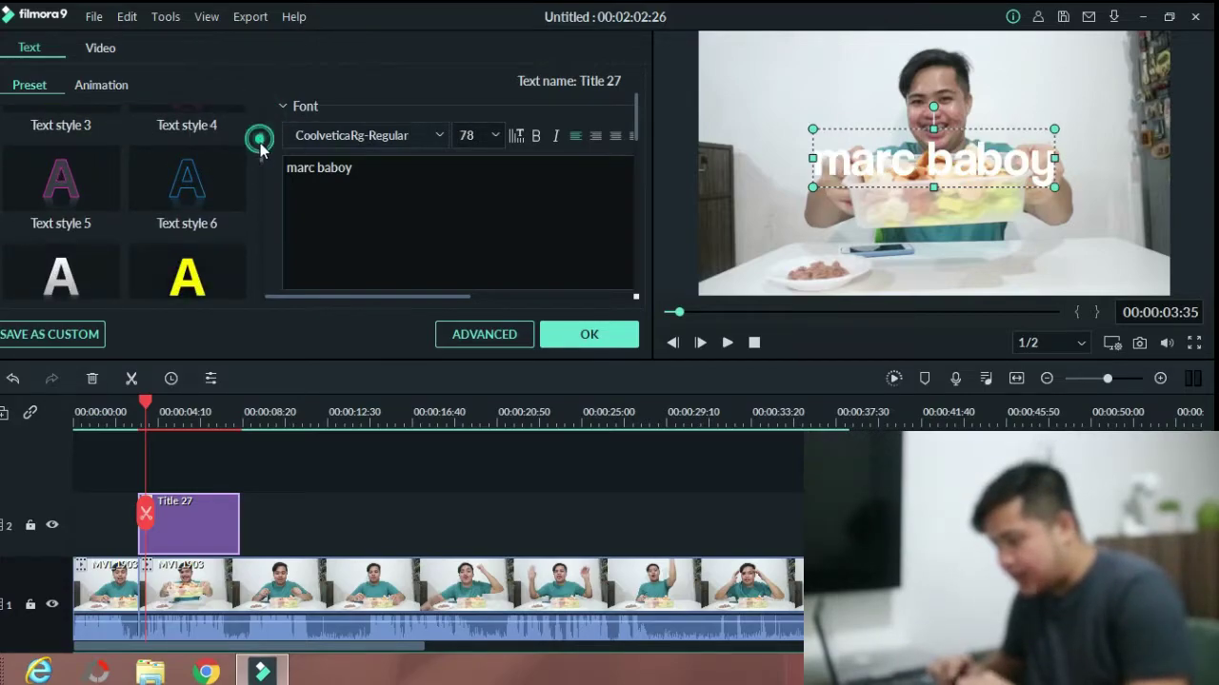
drag(259, 132, 260, 161)
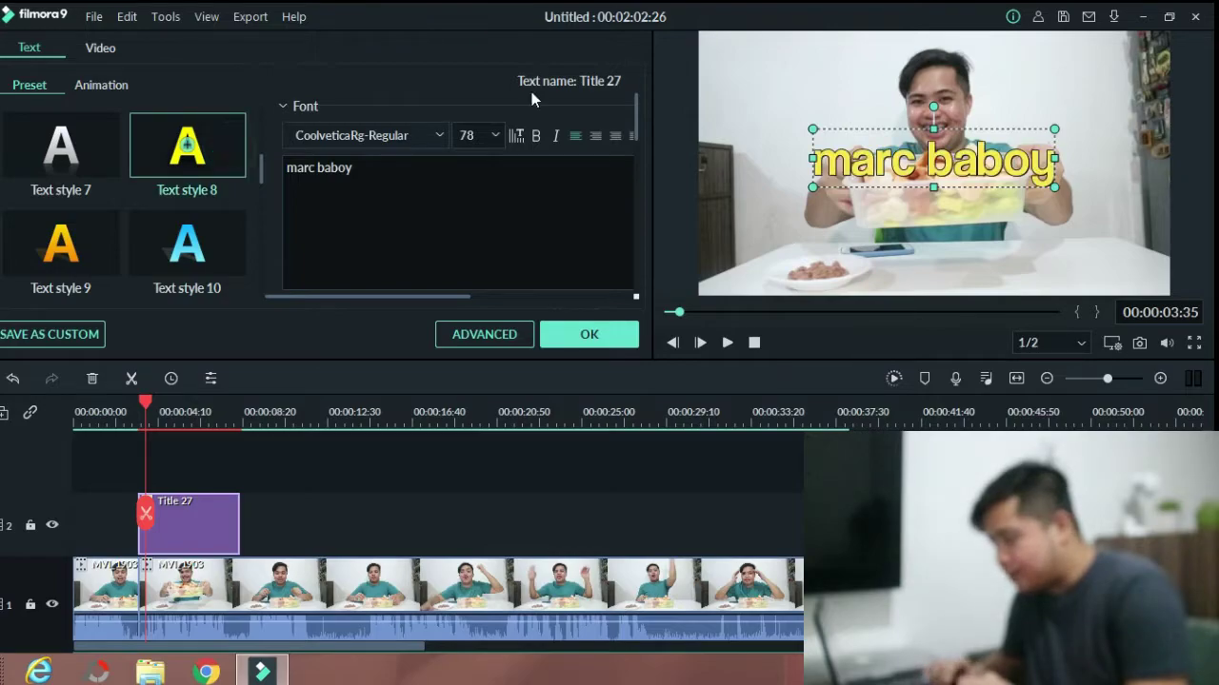
drag(850, 149, 885, 138)
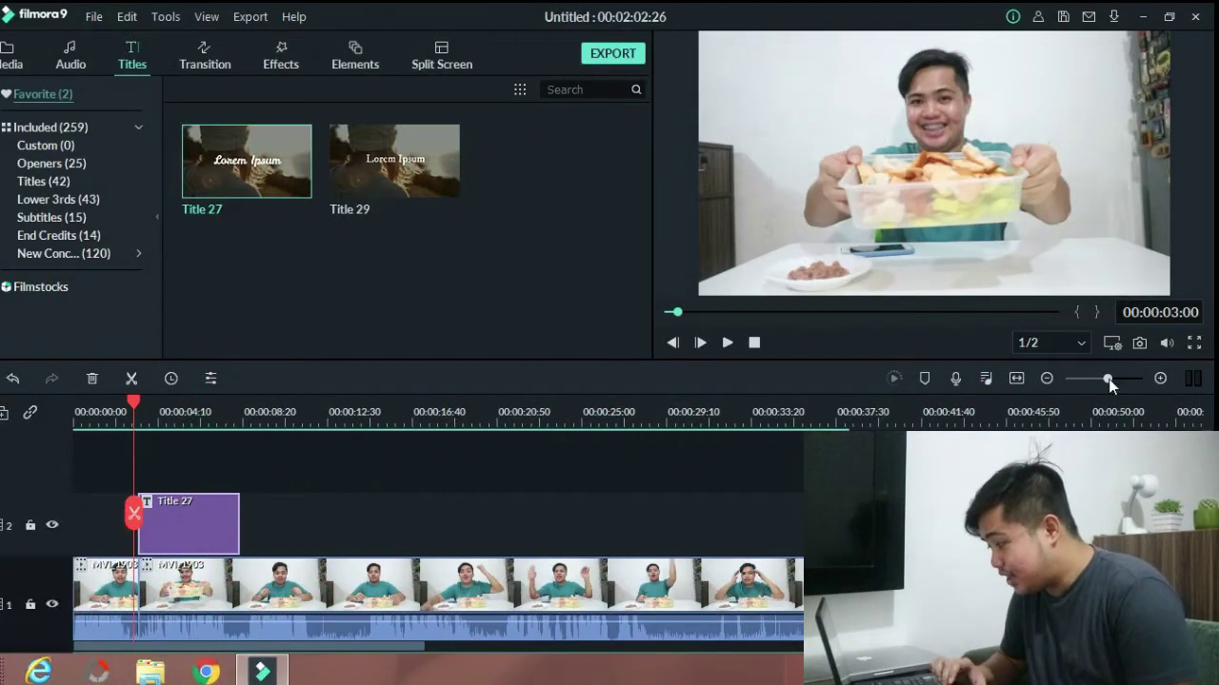
Play back the animated title from 00:00:03:00 to check how it looks over the video
scroll(438, 534, down, 2)
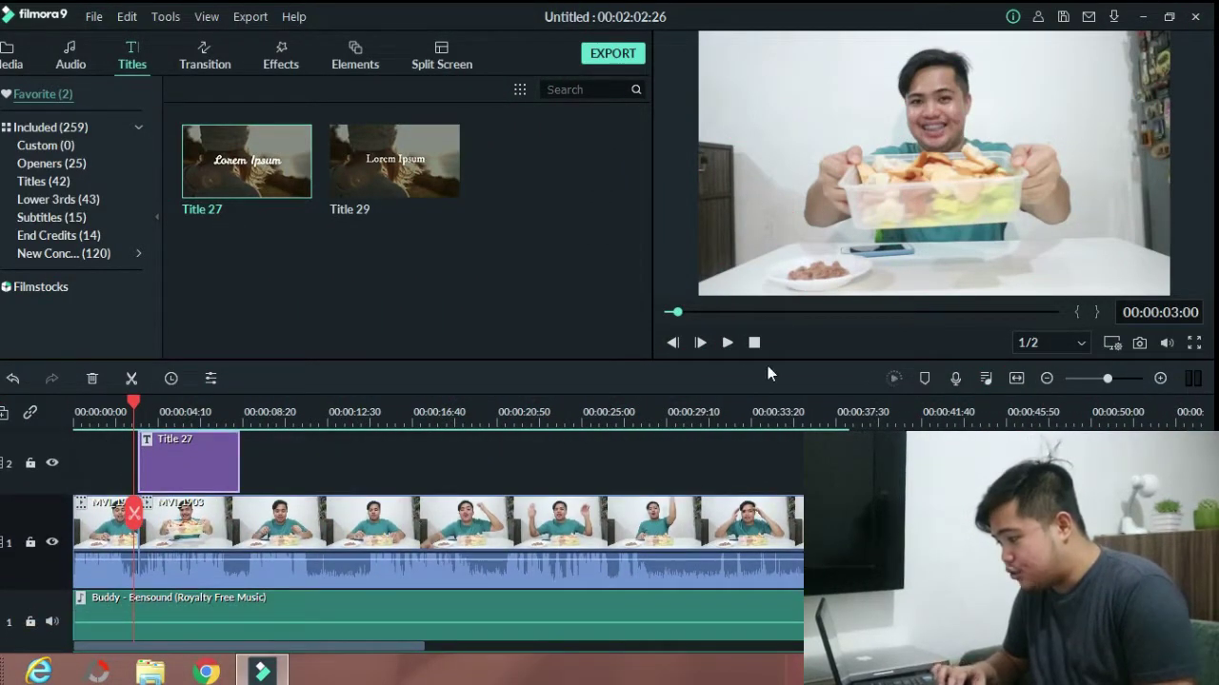
click(729, 345)
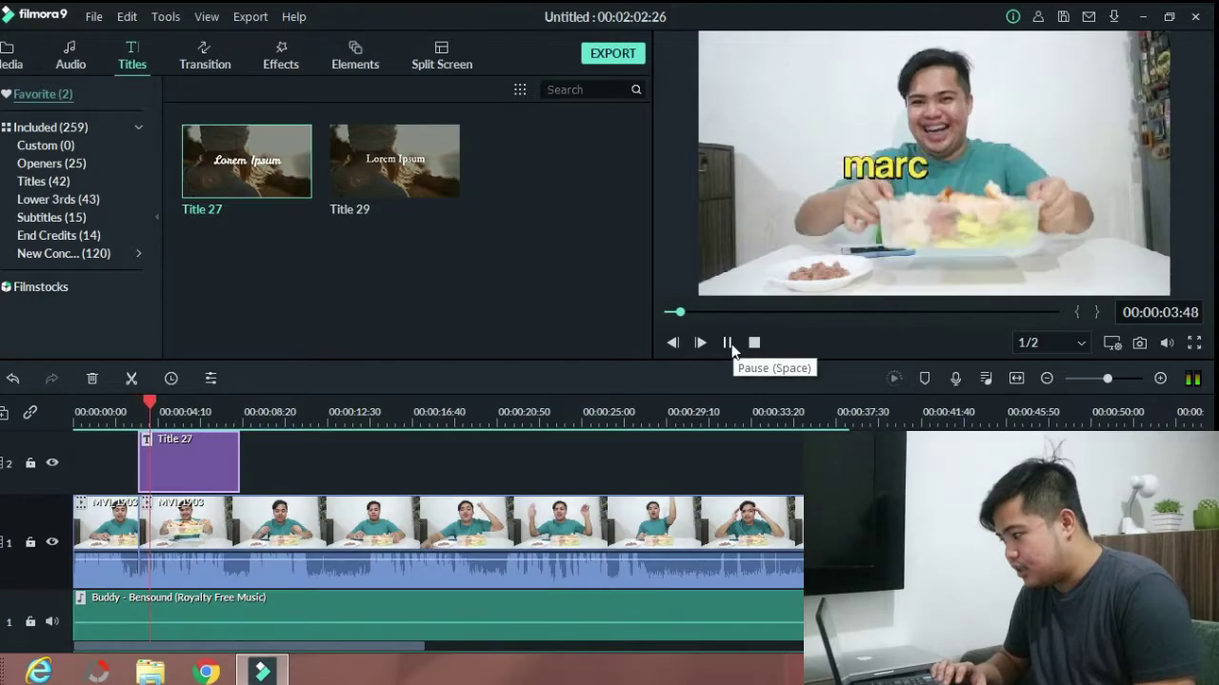
click(729, 345)
scroll(402, 541, up, 1)
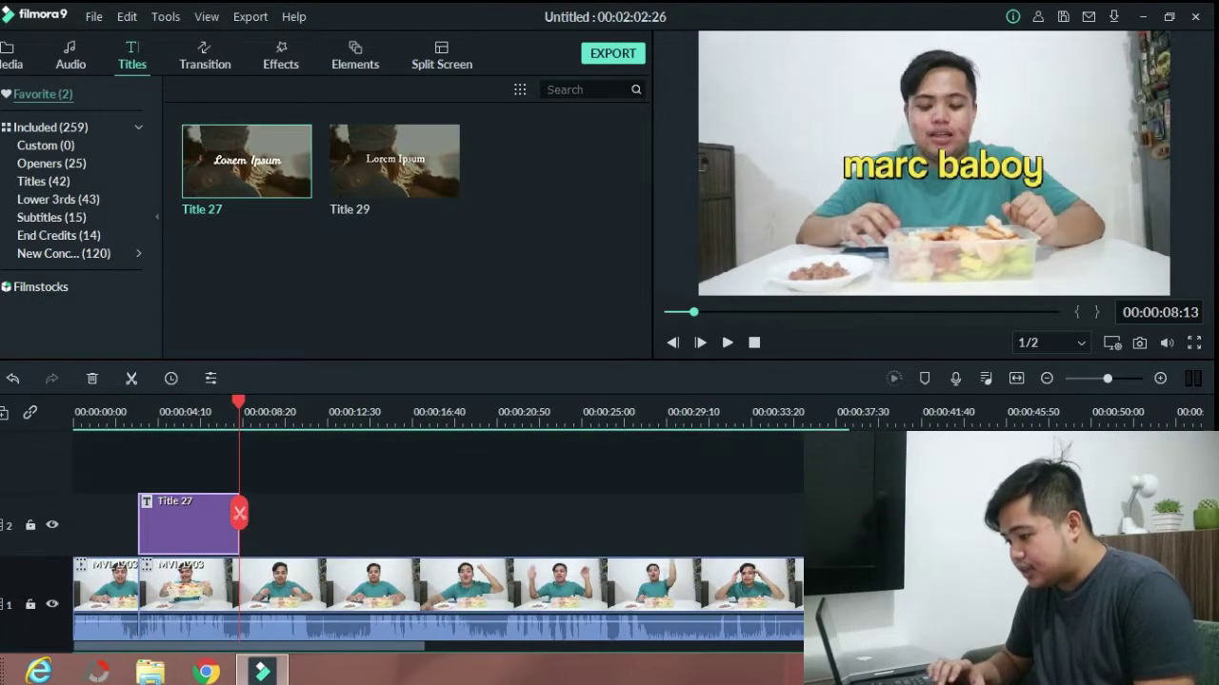
Split the MVI_1903 clip and the Buddy - Bensound music at 00:00:08:13, near the end of Title 27
scroll(400, 552, down, 2)
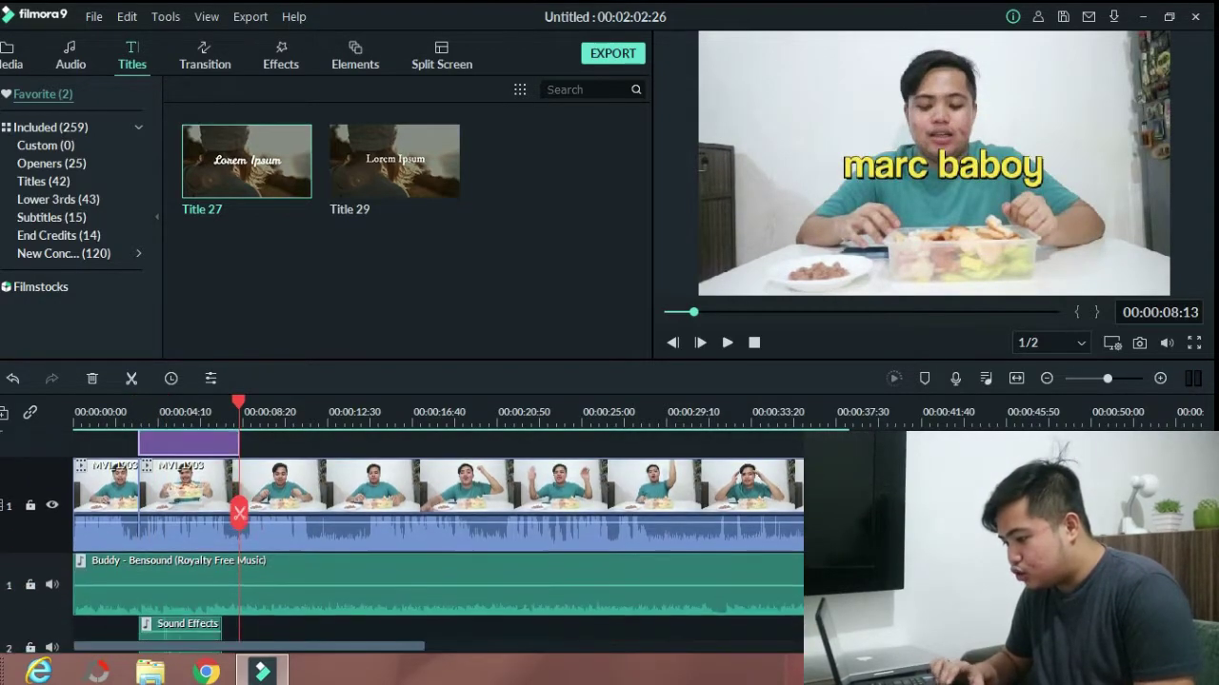
click(242, 514)
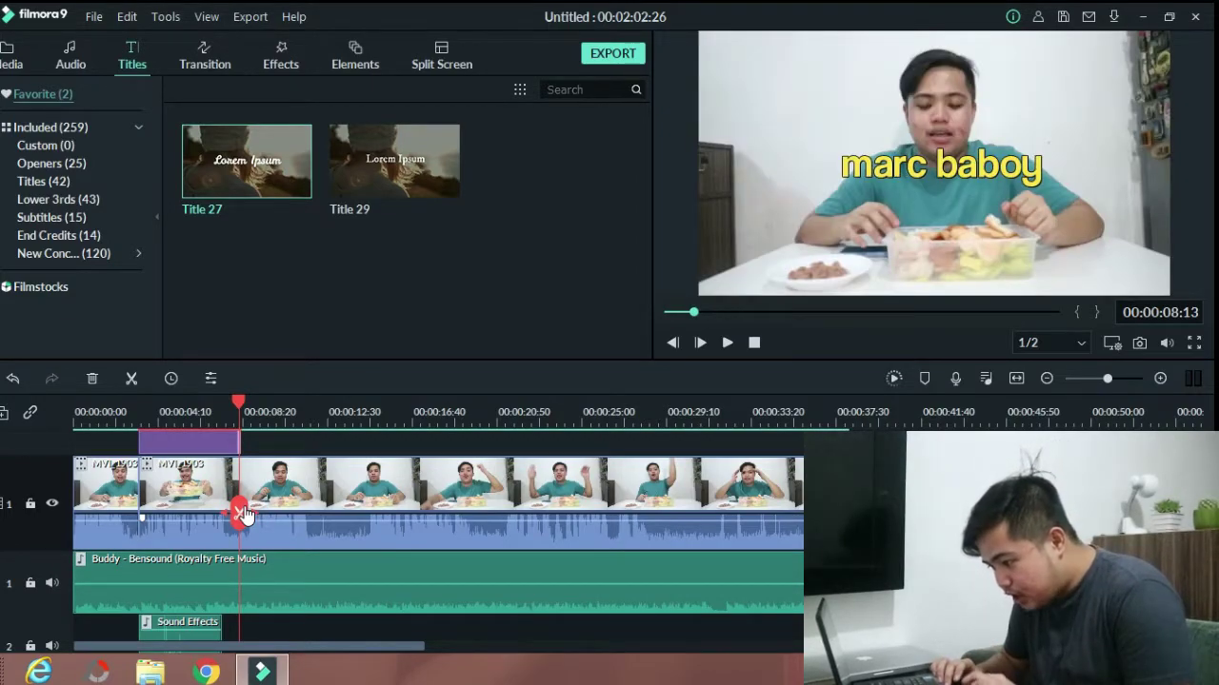
click(239, 514)
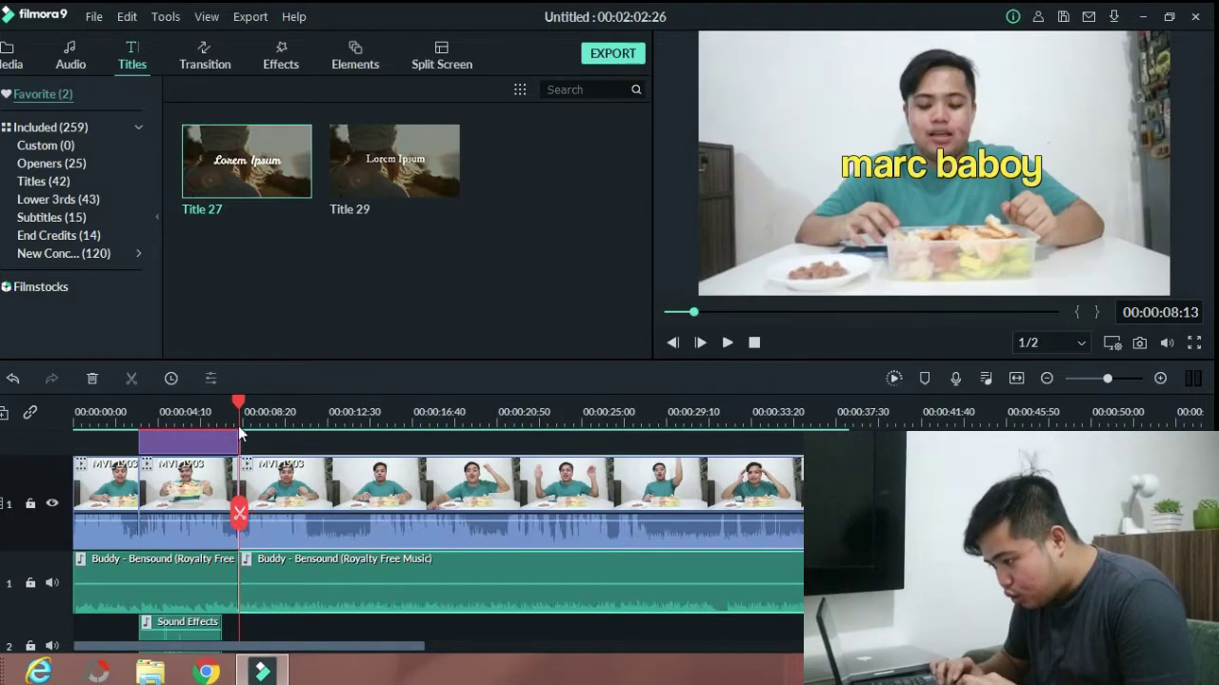
scroll(250, 426, up, 3)
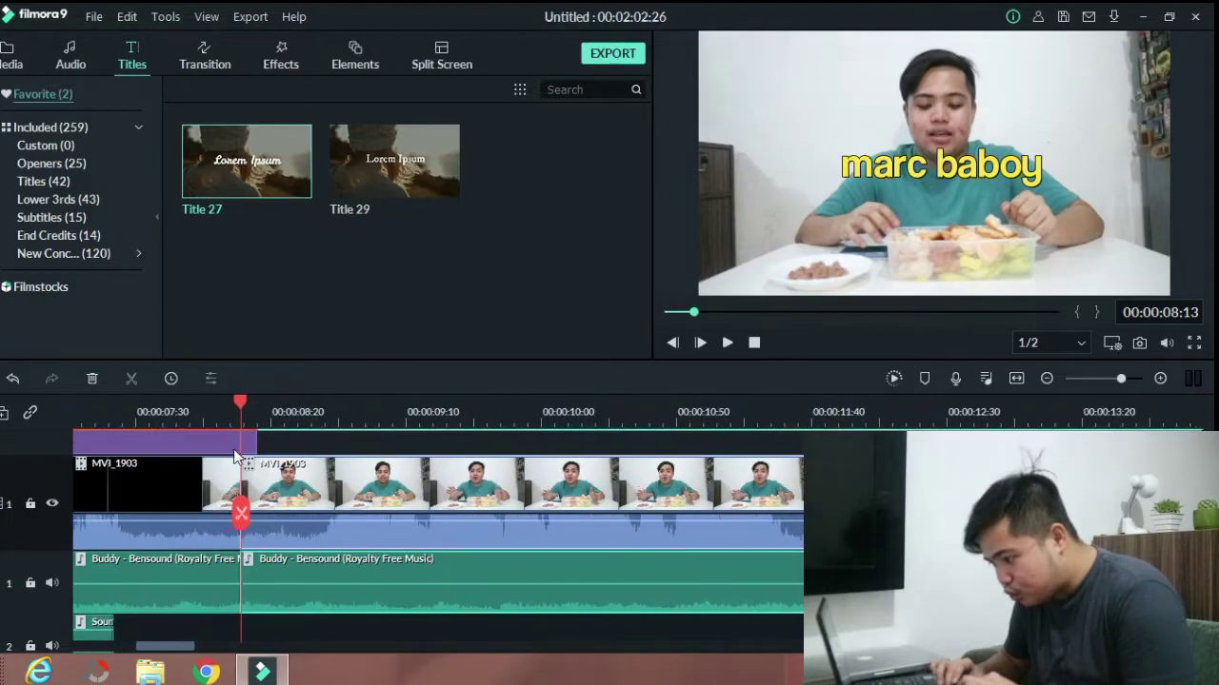
Browse the included transition categories from Basic through Linear, previewing the Flash and Blind 1 transitions
drag(238, 408, 230, 407)
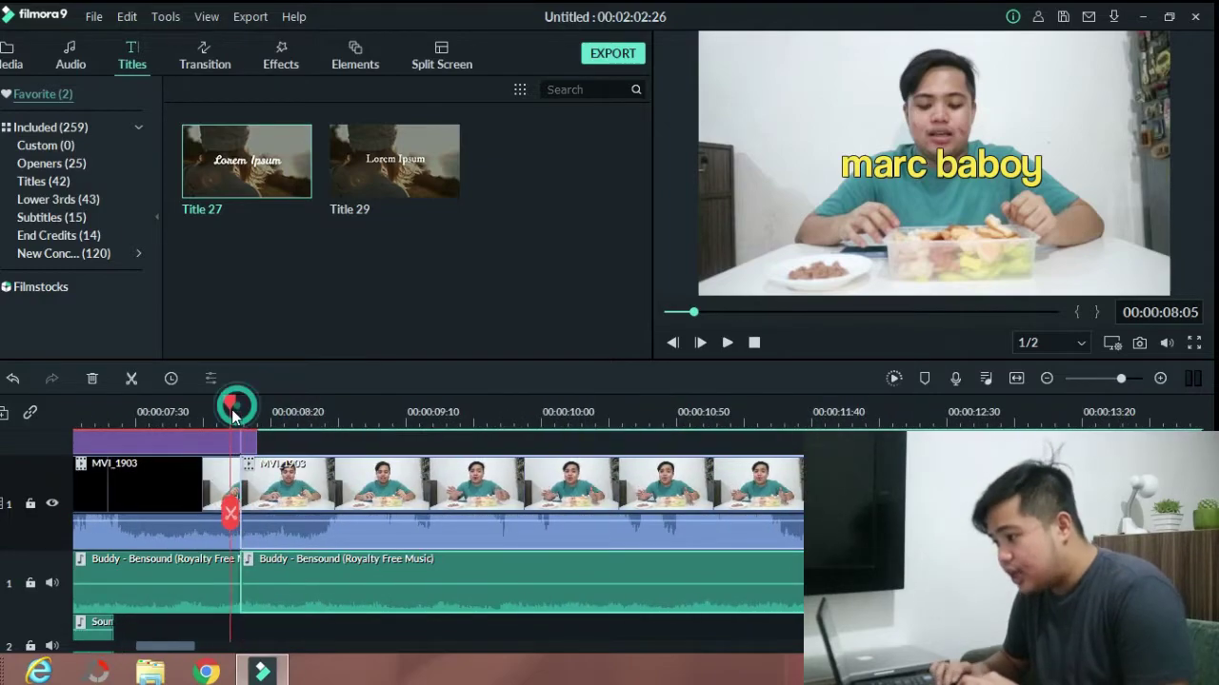
click(206, 57)
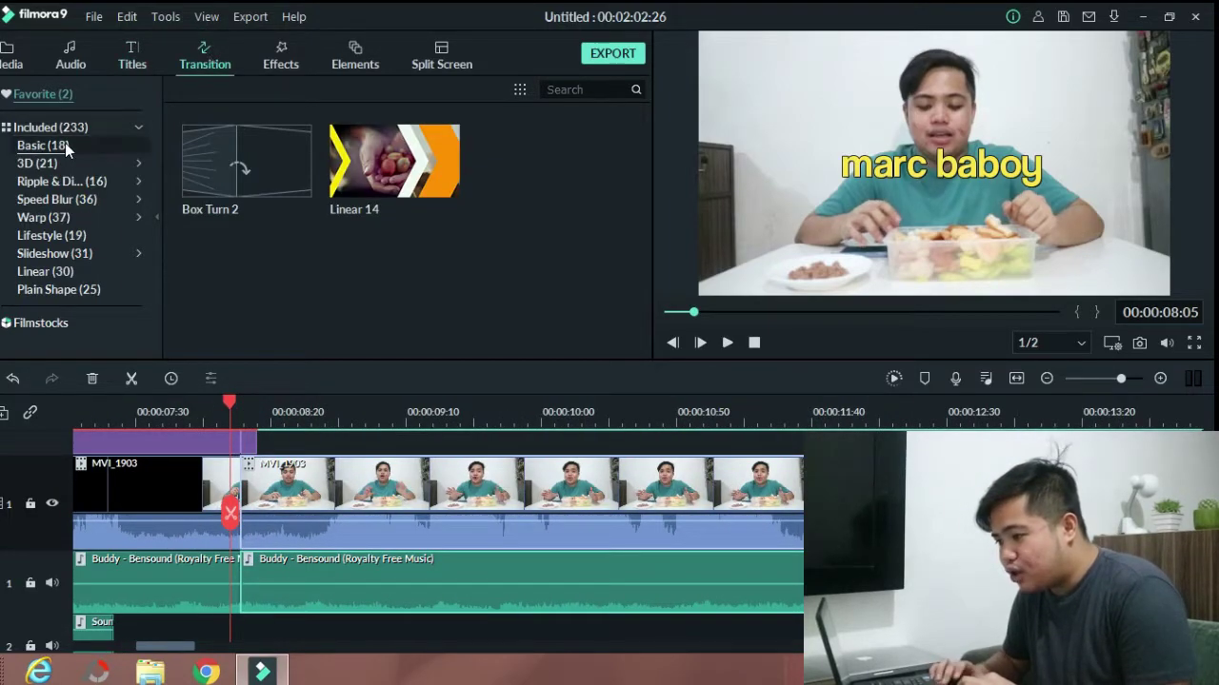
click(64, 144)
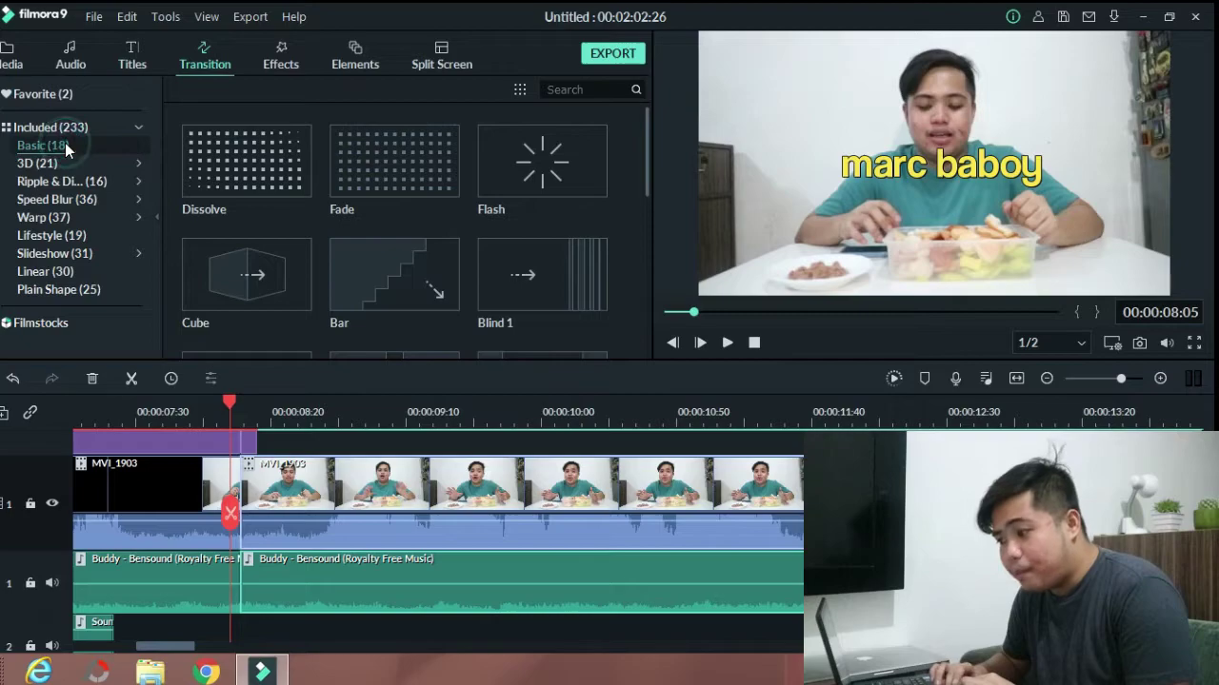
click(561, 178)
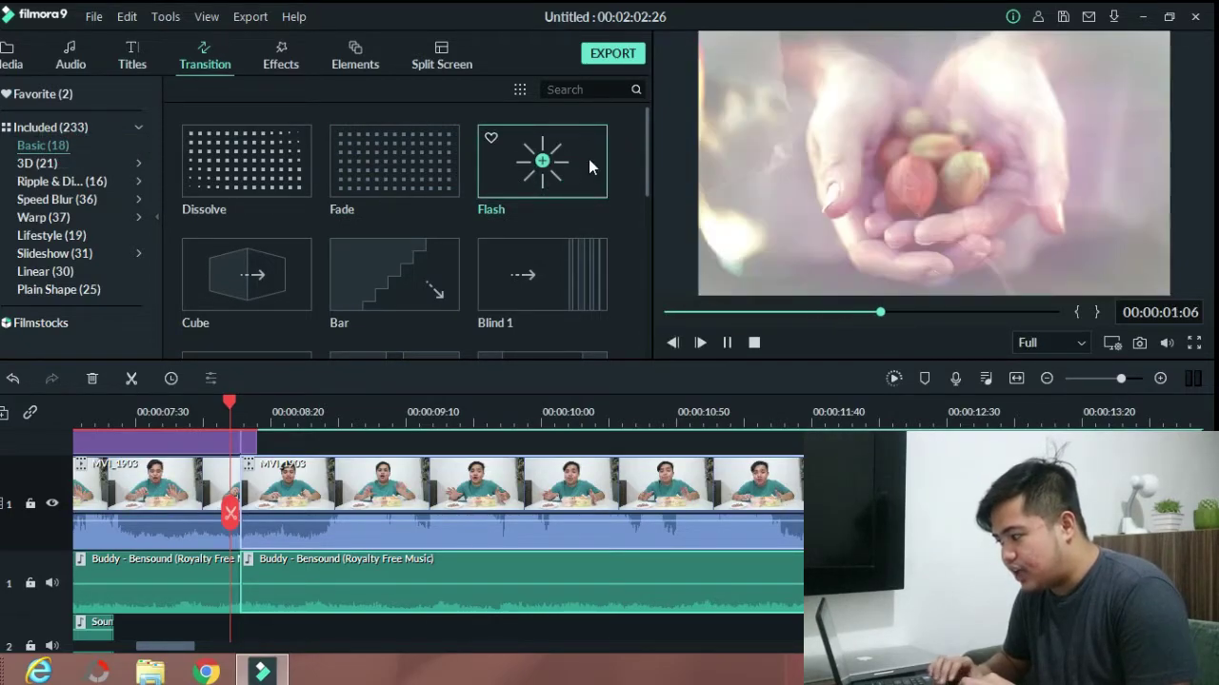
click(575, 278)
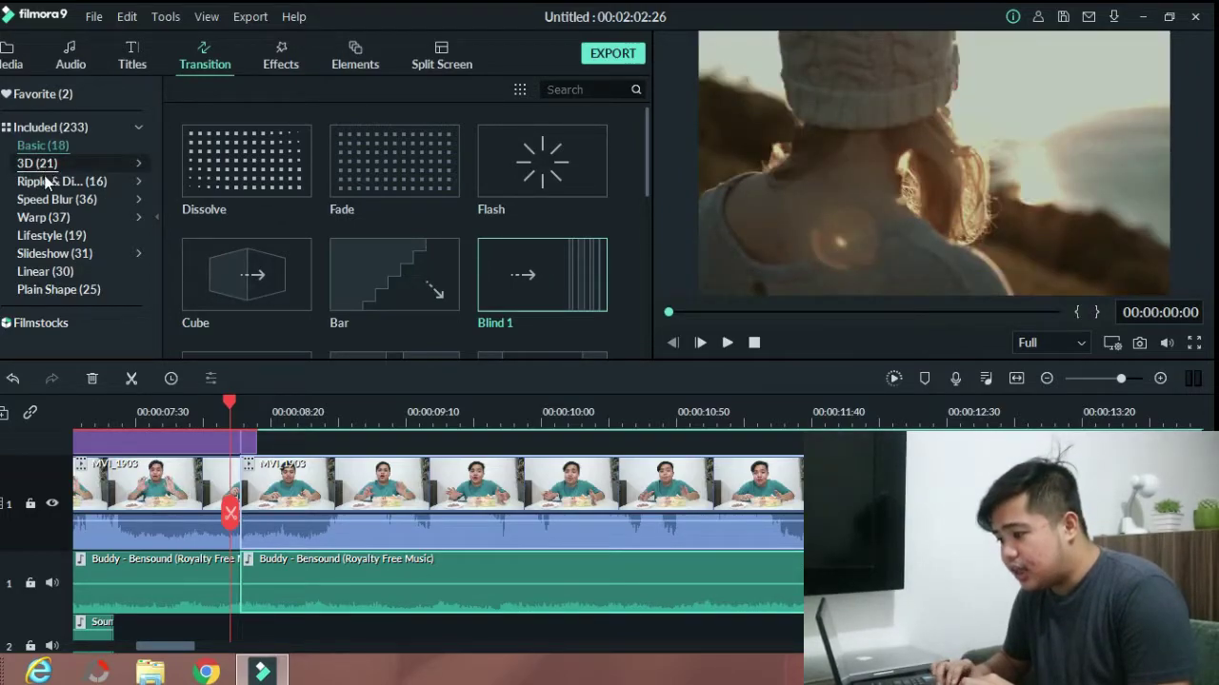
click(45, 183)
click(57, 199)
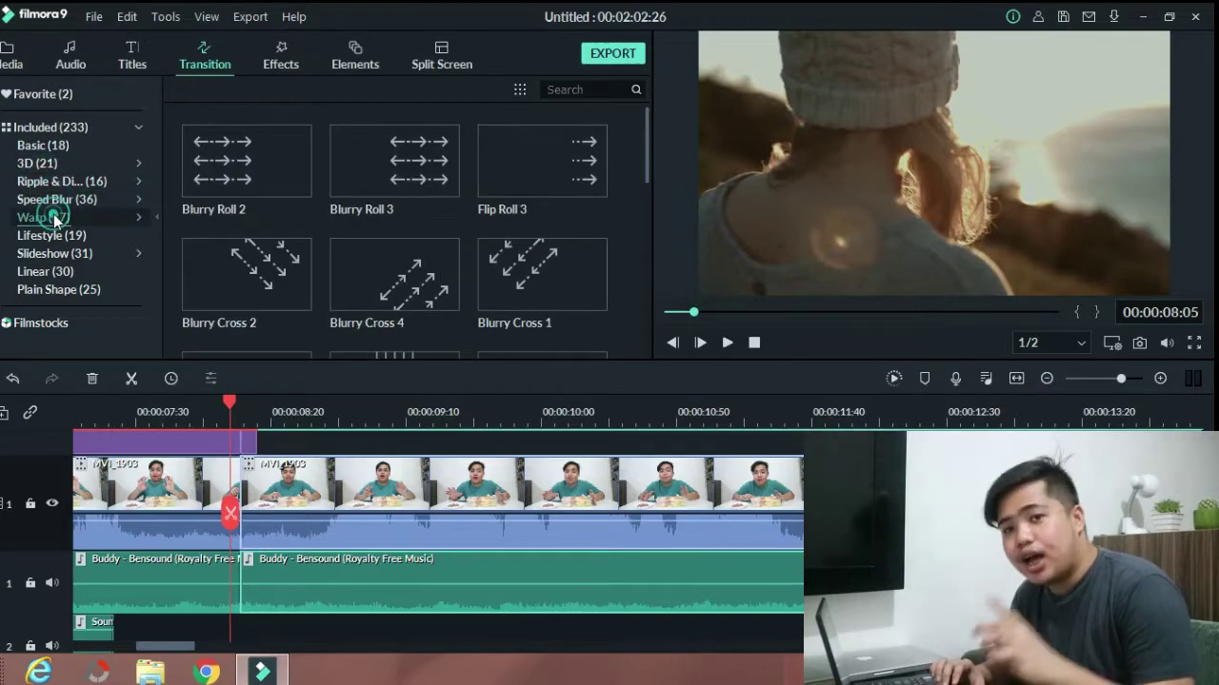
click(54, 218)
click(54, 236)
click(54, 254)
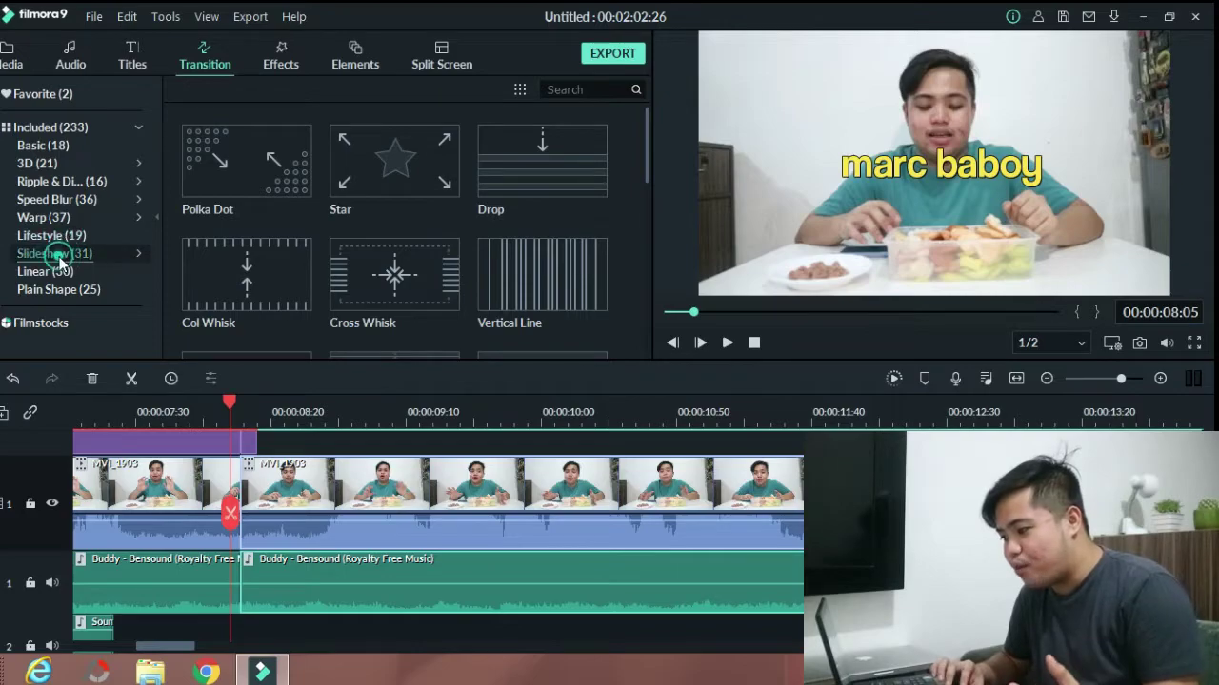
click(59, 270)
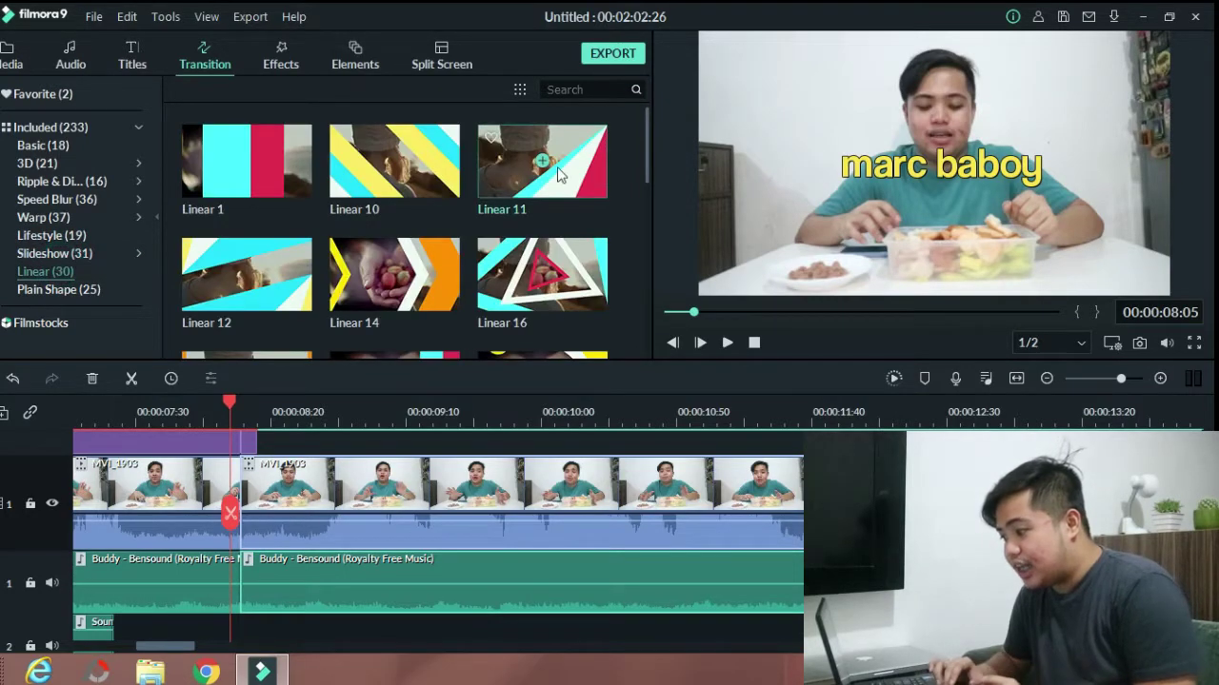
Apply the Linear 16 transition at the cut between the two MVI_1903 clips near the end of Title 27
drag(648, 139, 648, 150)
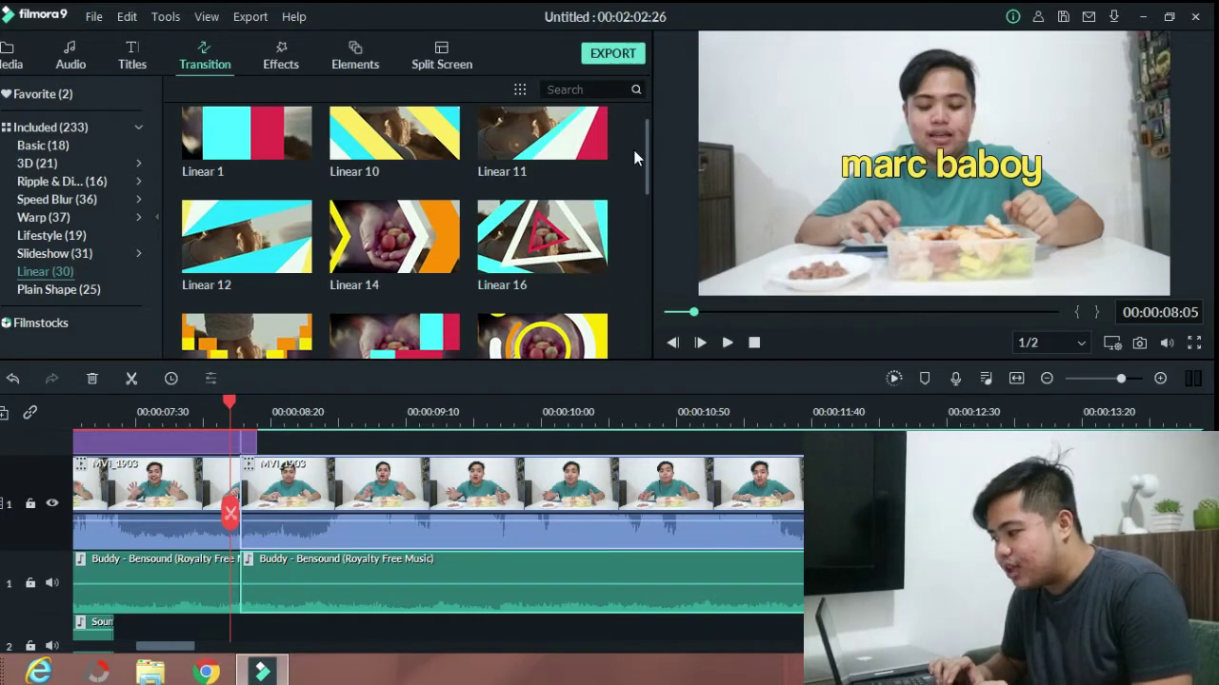
drag(644, 150, 644, 159)
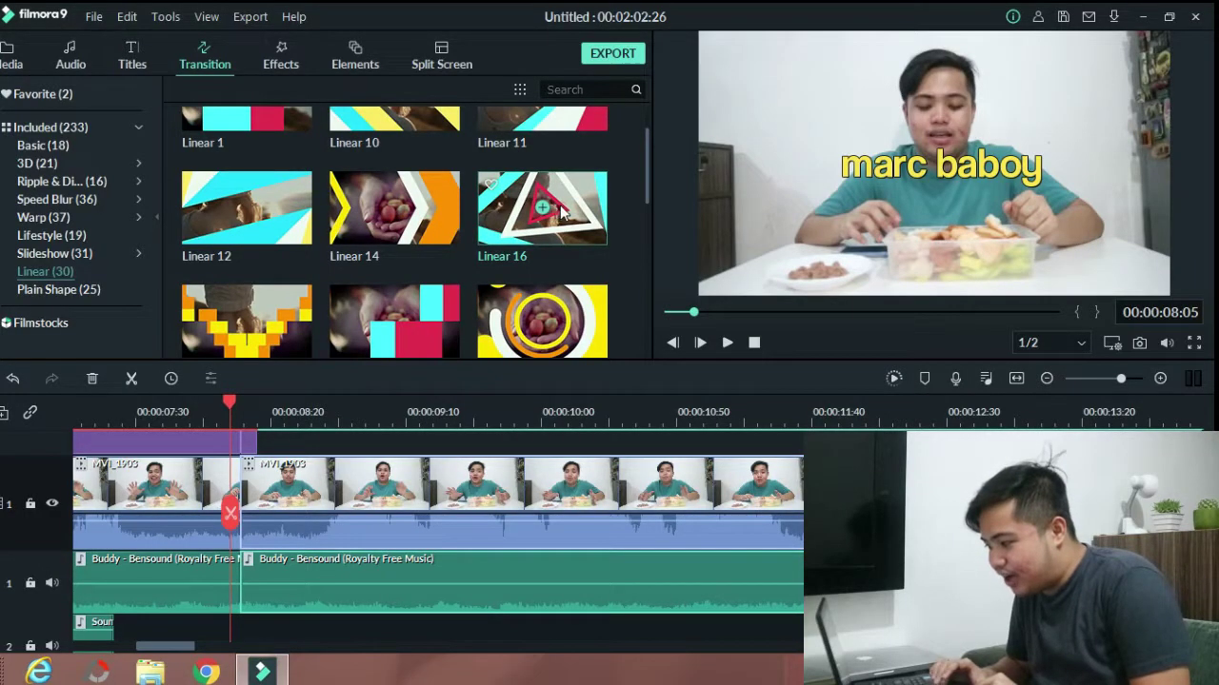
drag(560, 211, 231, 504)
Play back the Linear 16 transition twice, starting from just before it at about 00:00:07:36
drag(219, 404, 173, 403)
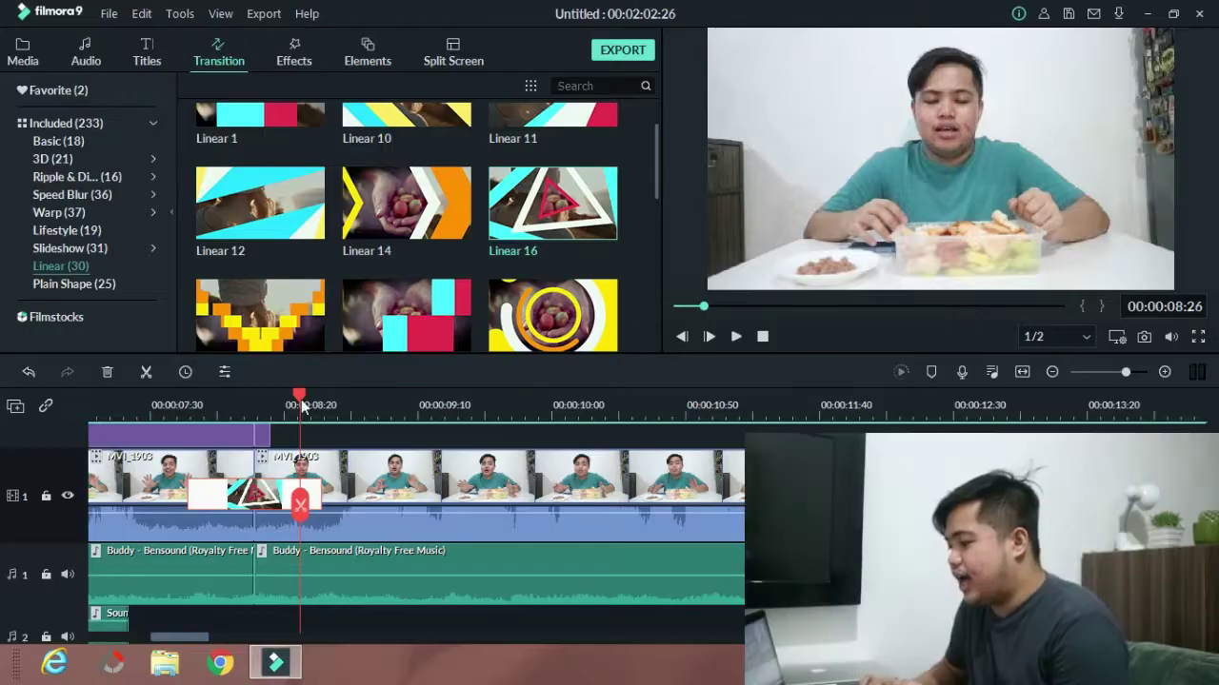
drag(299, 398, 166, 415)
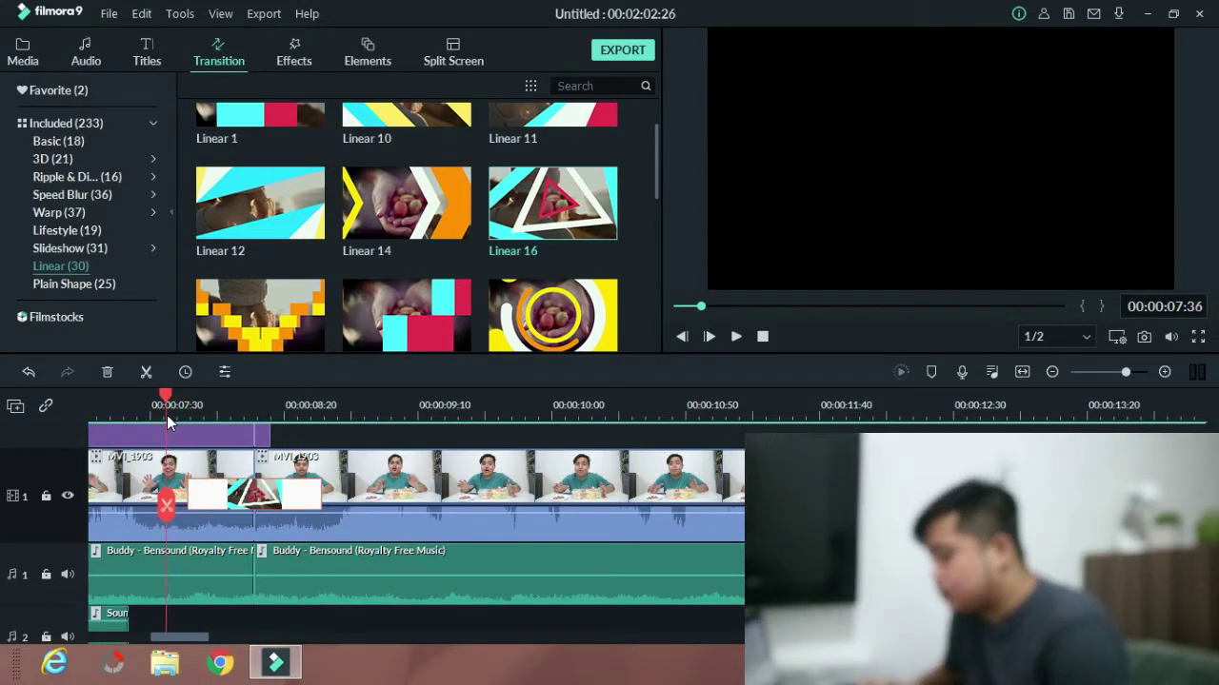
click(736, 336)
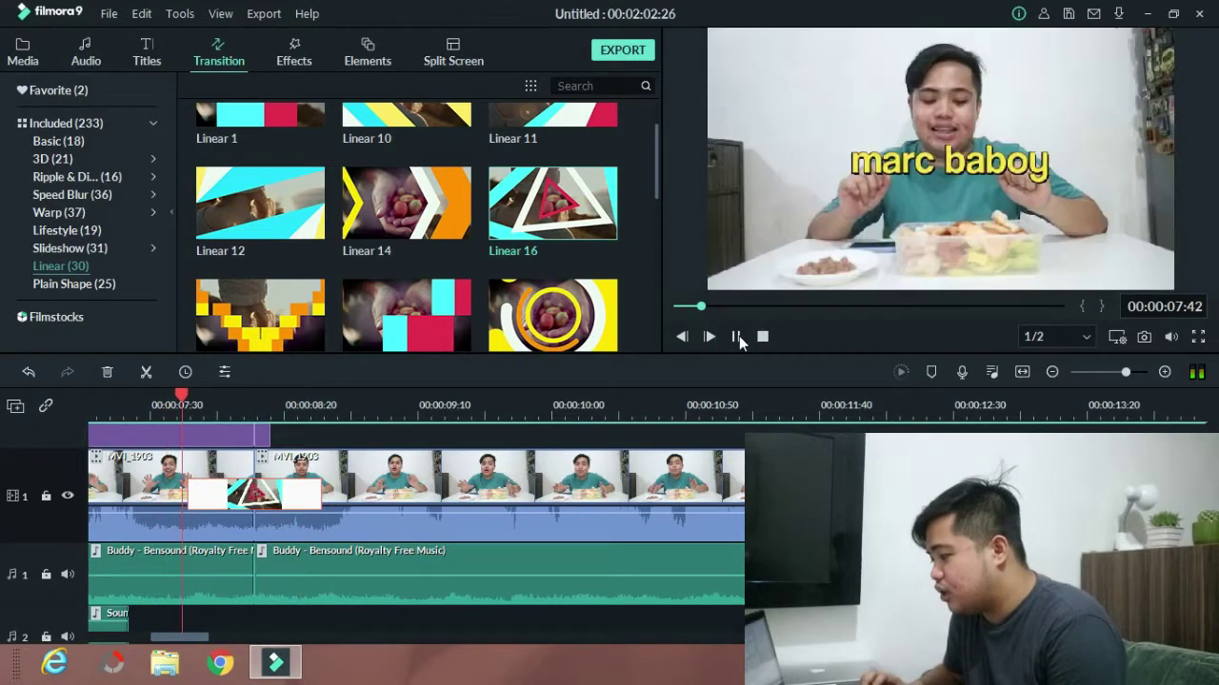
click(736, 336)
drag(329, 400, 160, 404)
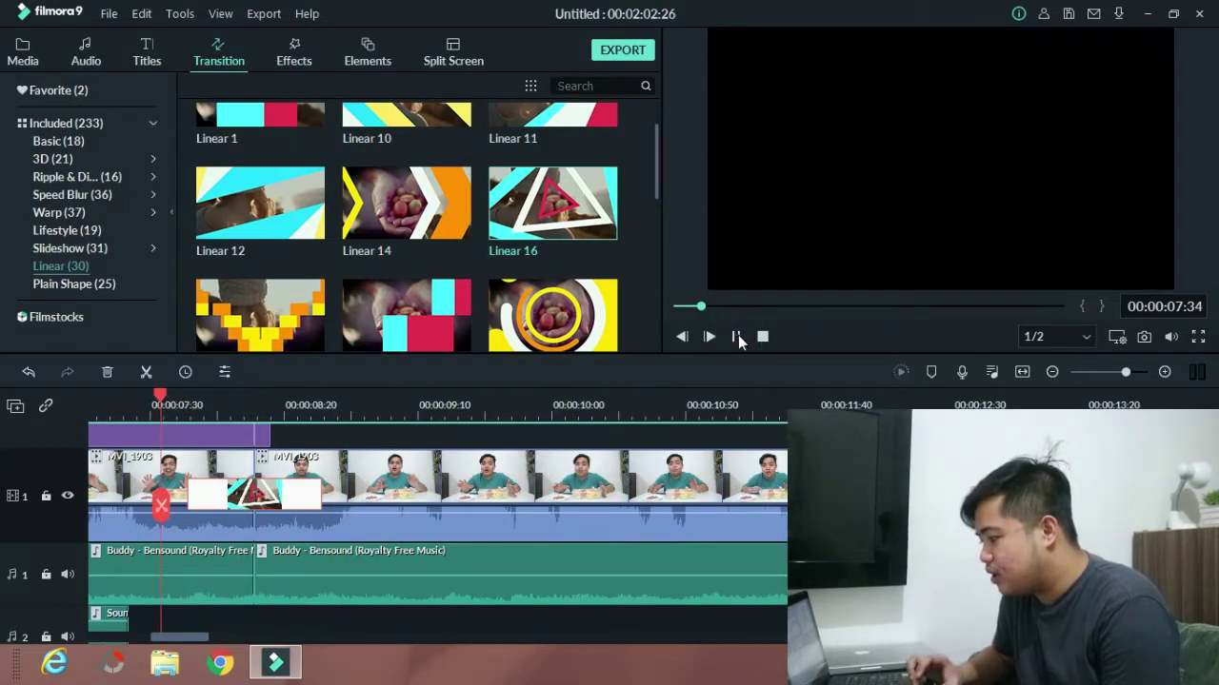
click(738, 335)
click(738, 336)
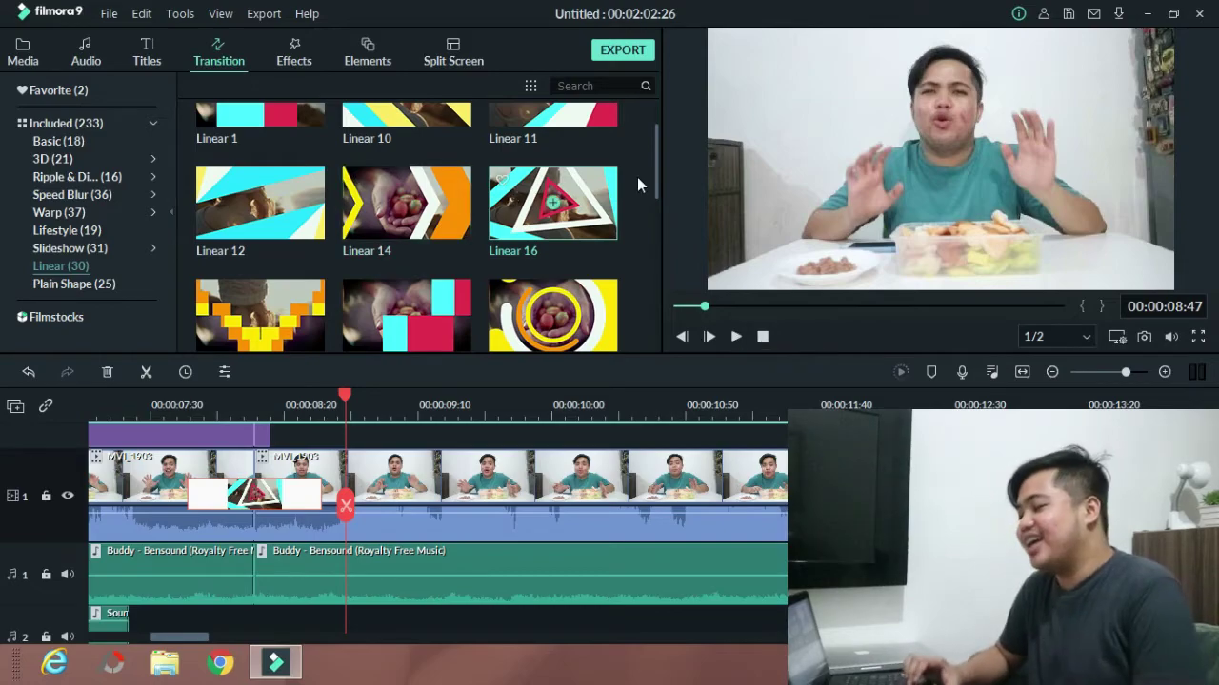
Look through the remaining Linear transitions and the Plain Shape transitions
drag(652, 164, 644, 306)
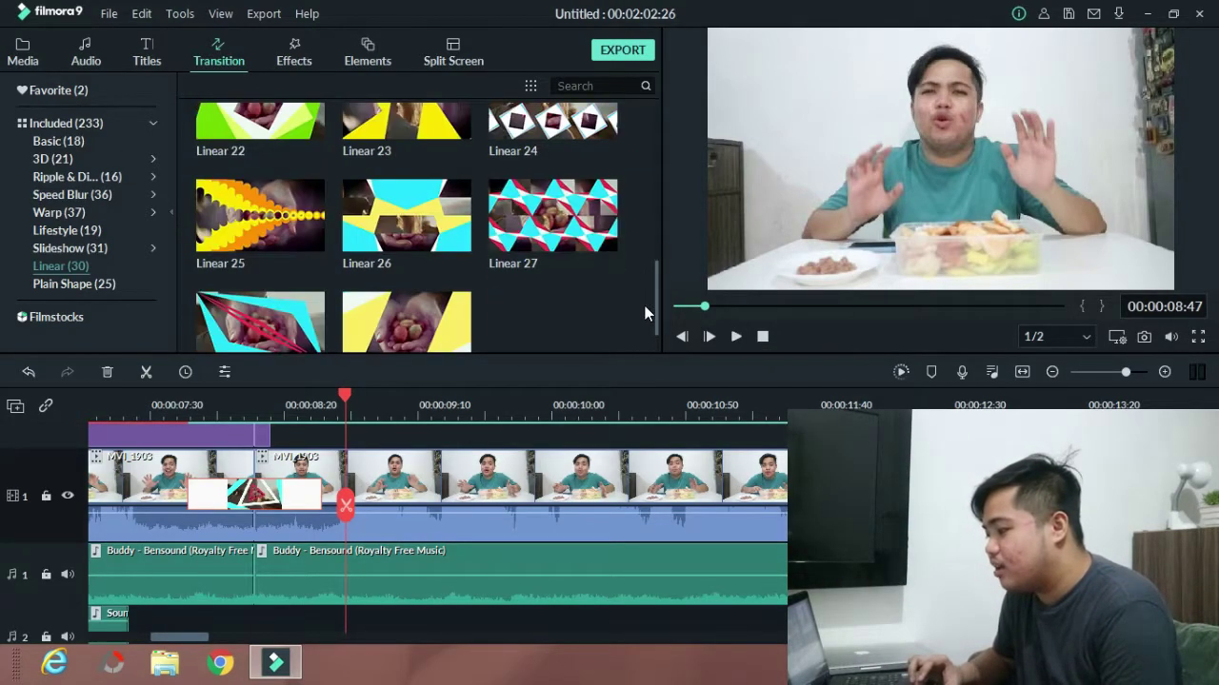
click(77, 285)
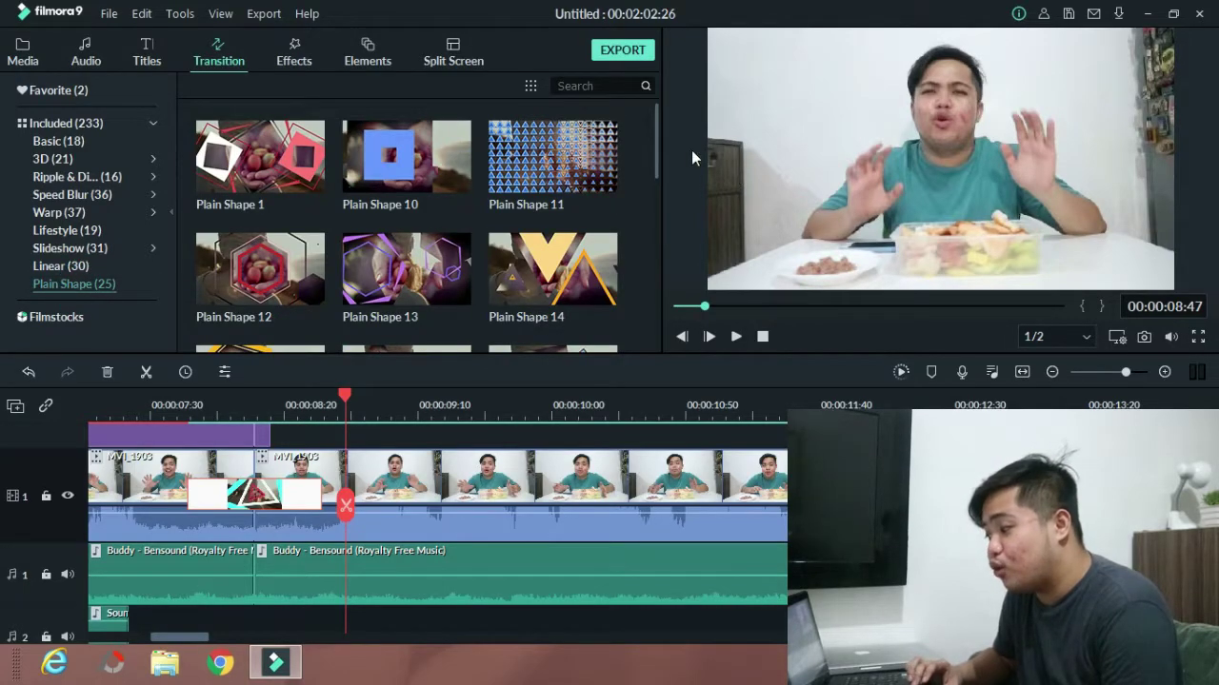
drag(659, 137, 655, 308)
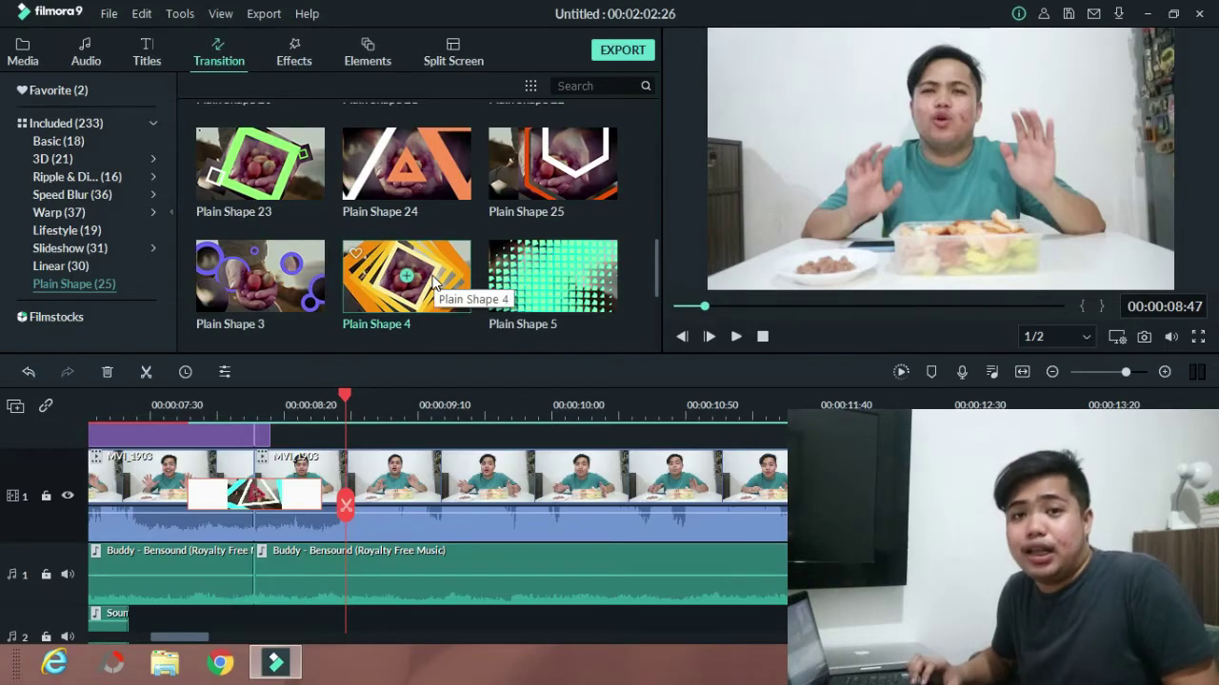
scroll(655, 275, down, 2)
drag(654, 272, 651, 194)
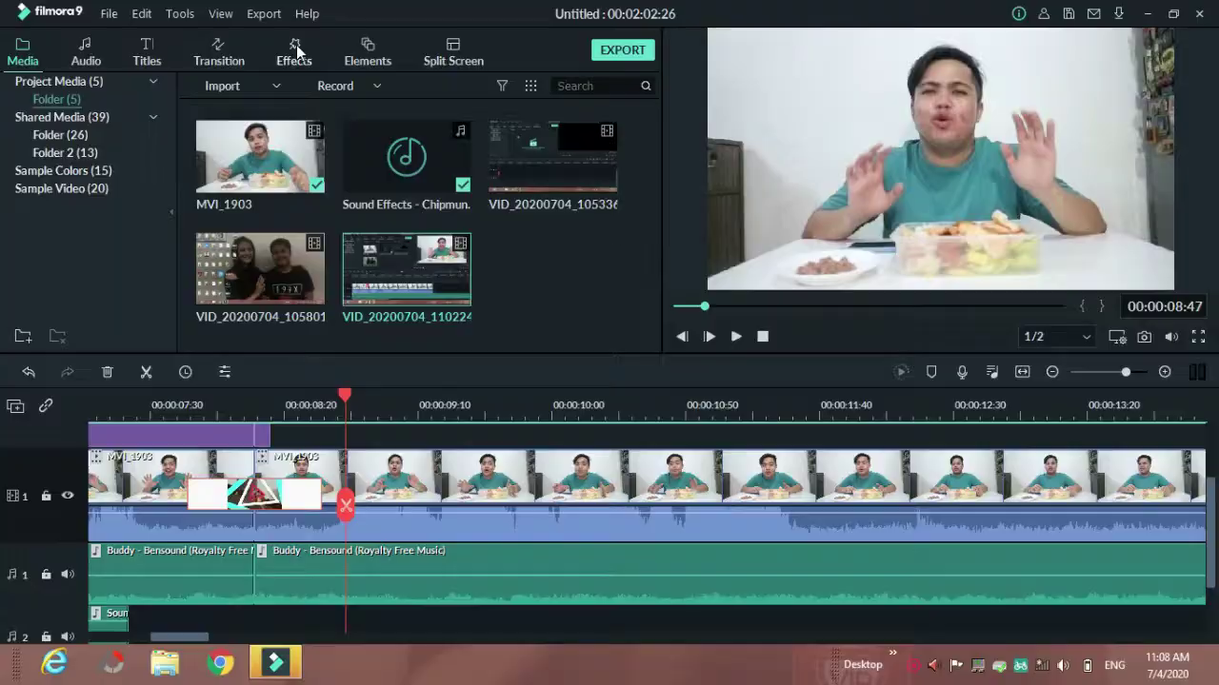
Browse the included effects in the Filters, Overlays and Utility categories
click(298, 50)
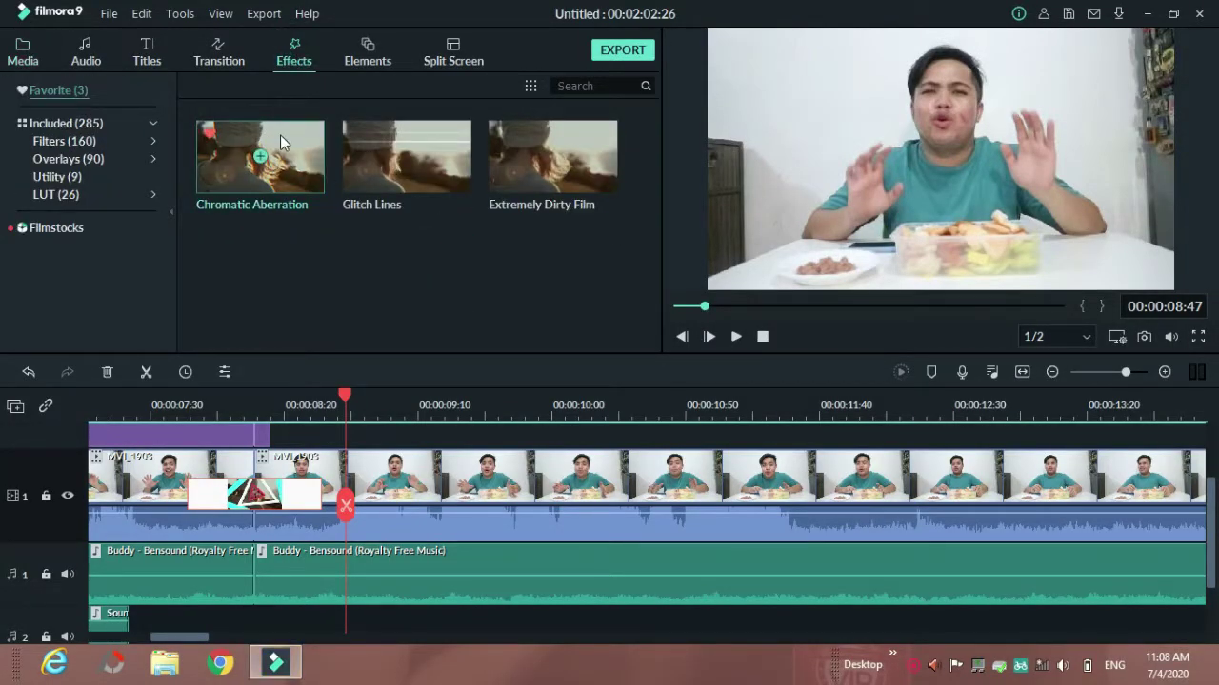
click(57, 143)
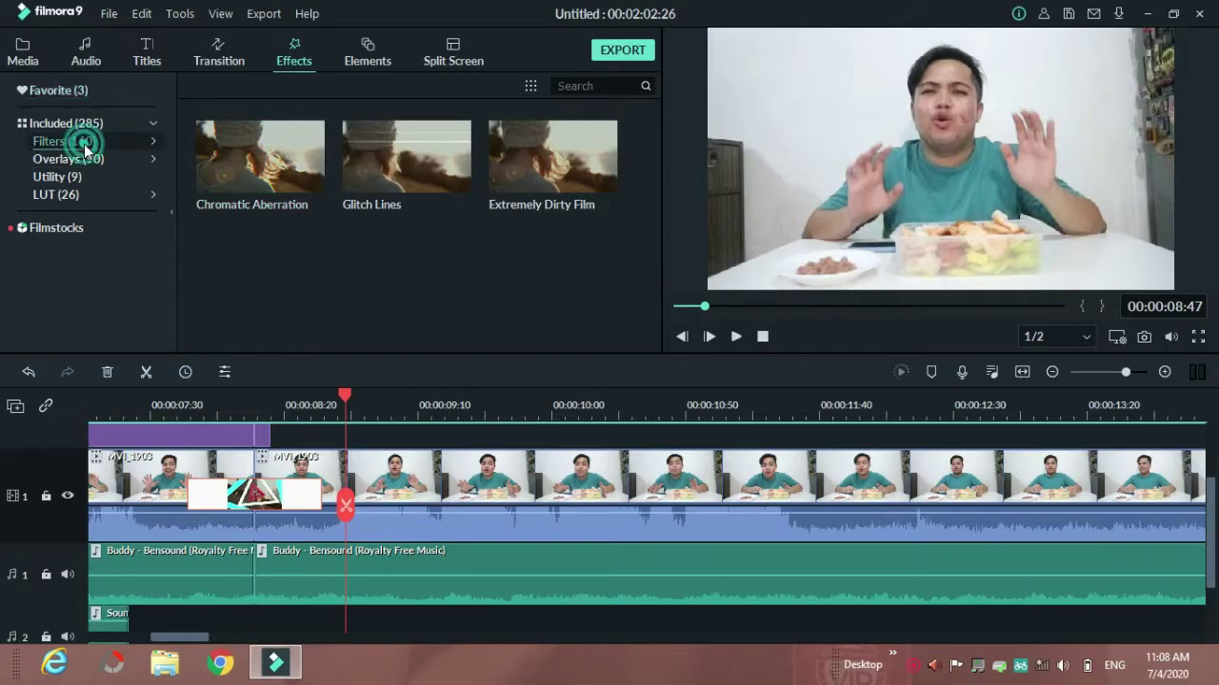
drag(656, 137, 651, 303)
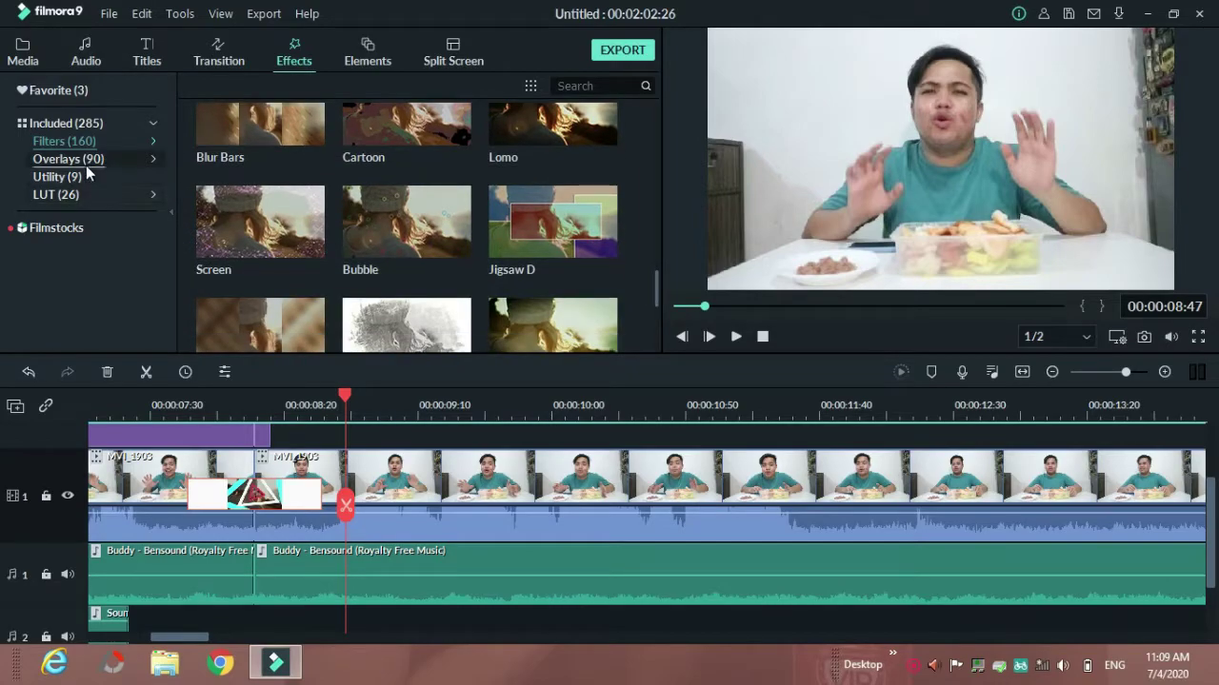
click(85, 160)
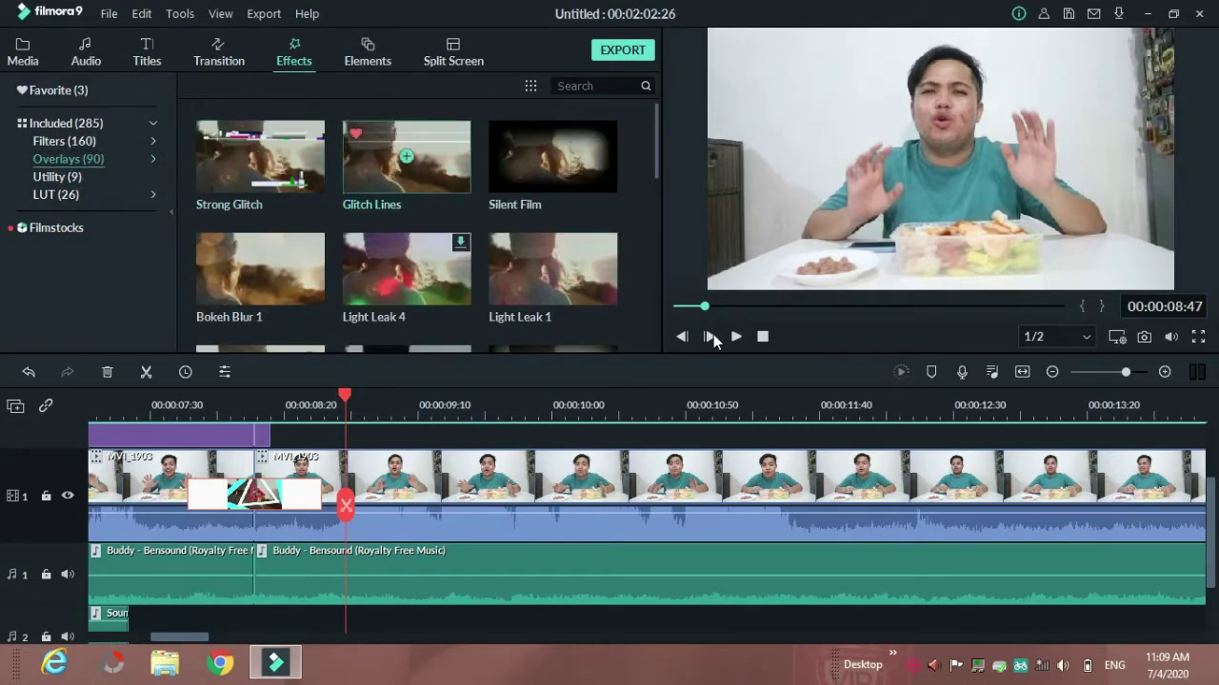
drag(657, 142, 656, 194)
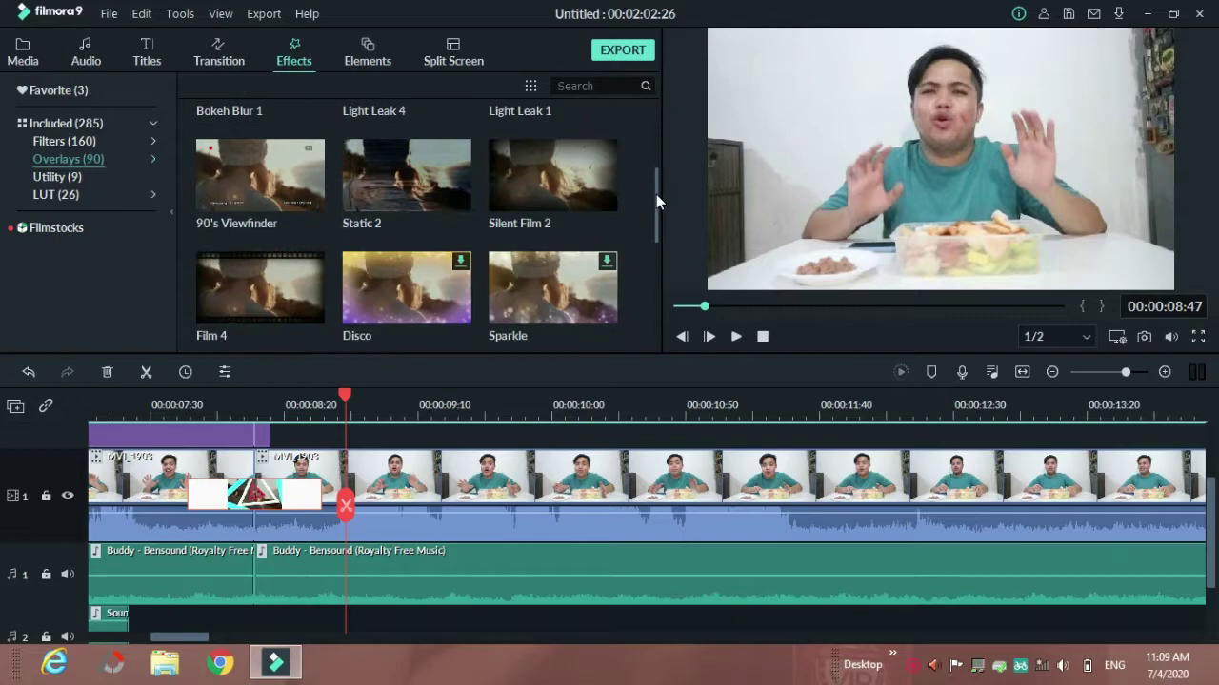
click(74, 177)
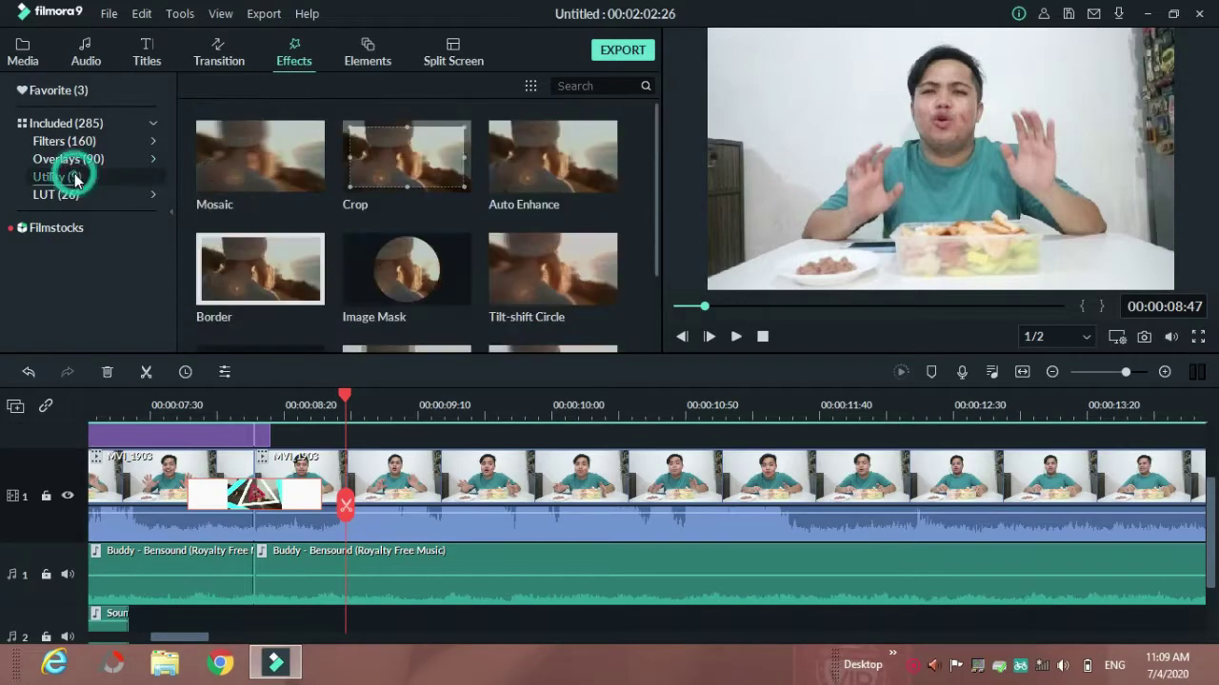
Add the Chromatic Aberration filter to video track 2 shortly after Title 27 and play it back over the clip
click(48, 141)
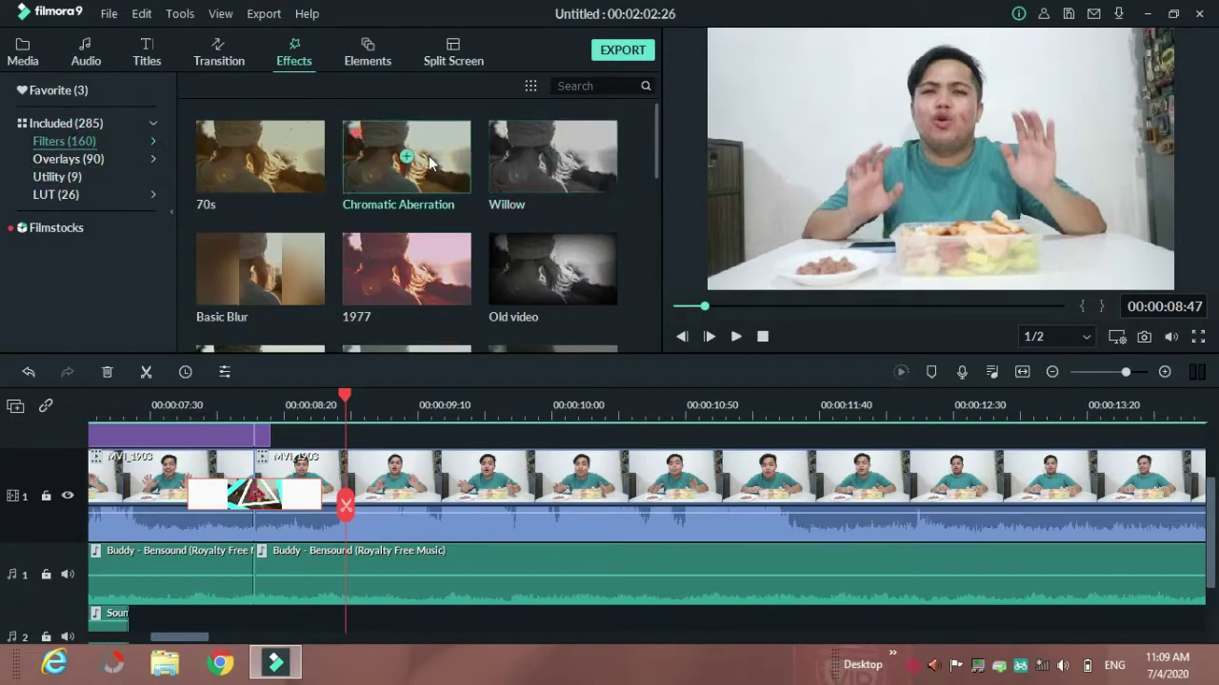
scroll(1213, 541, up, 2)
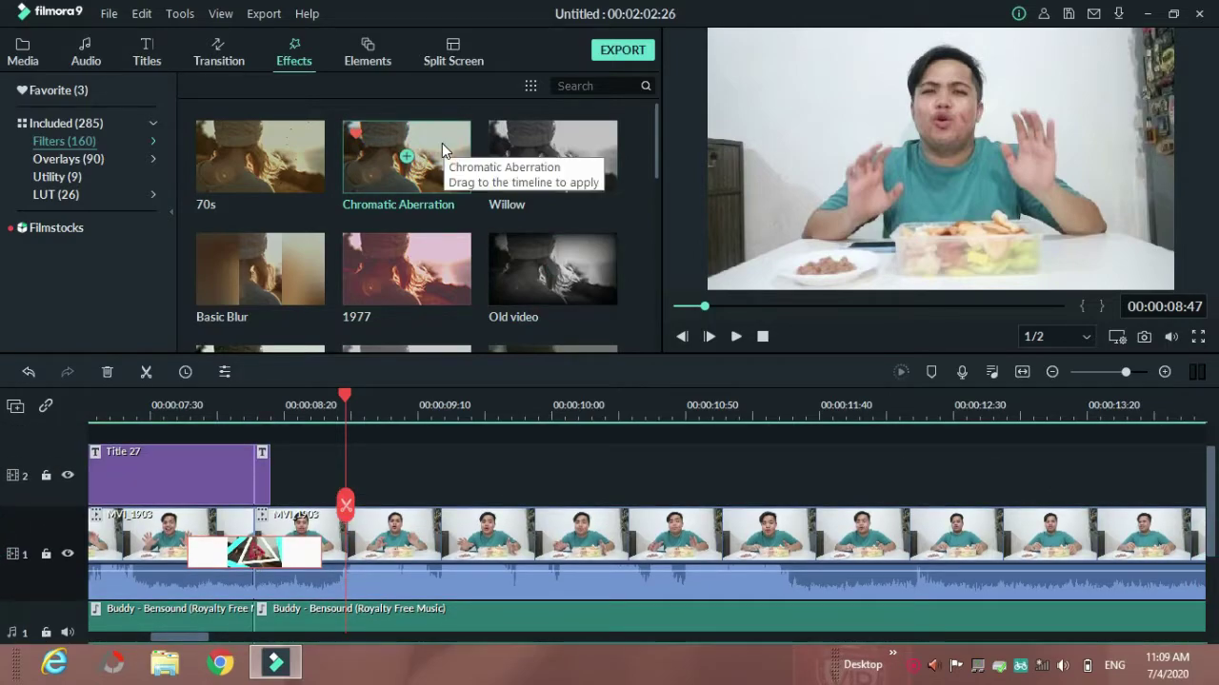
drag(443, 149, 322, 502)
click(736, 337)
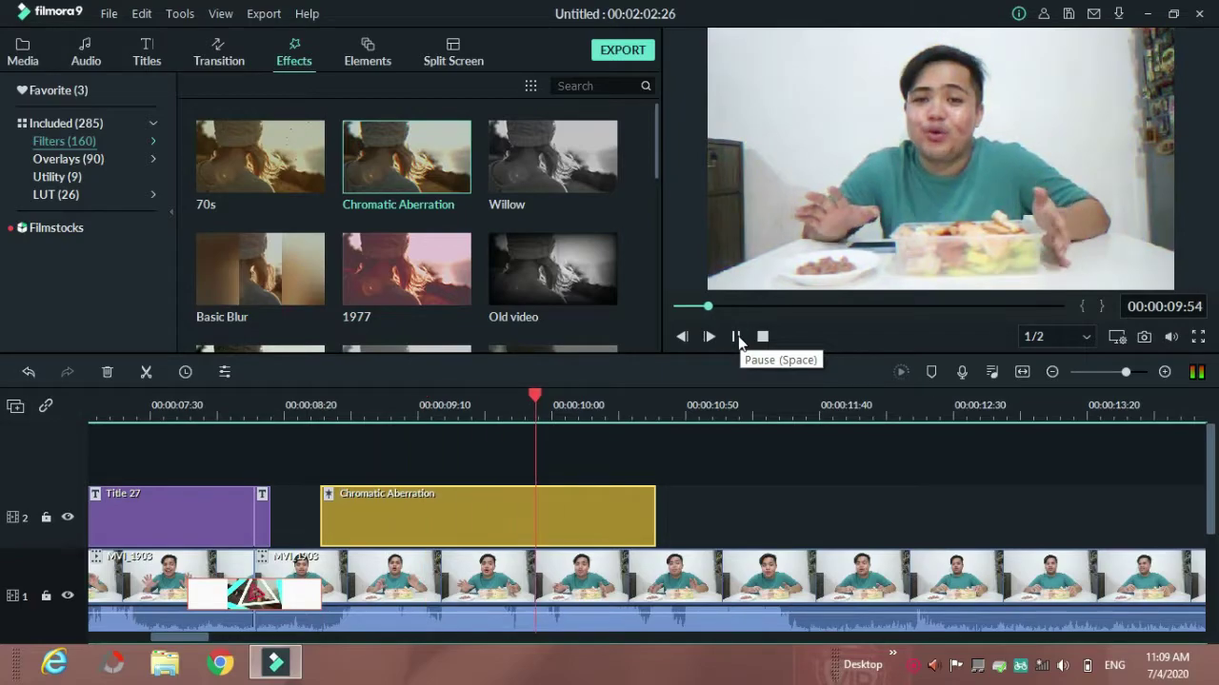
click(736, 336)
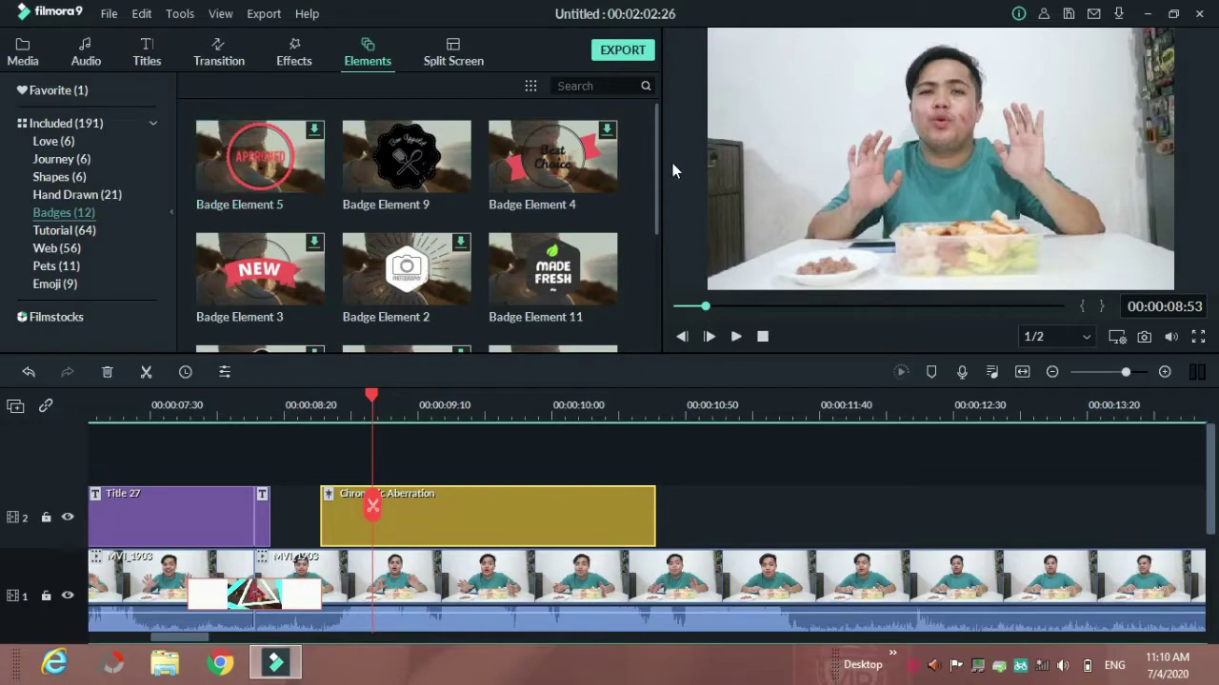
Place Element Love 3 from the Love elements directly after Chromatic Aberration on video track 2 and preview it
drag(656, 163, 650, 281)
click(63, 230)
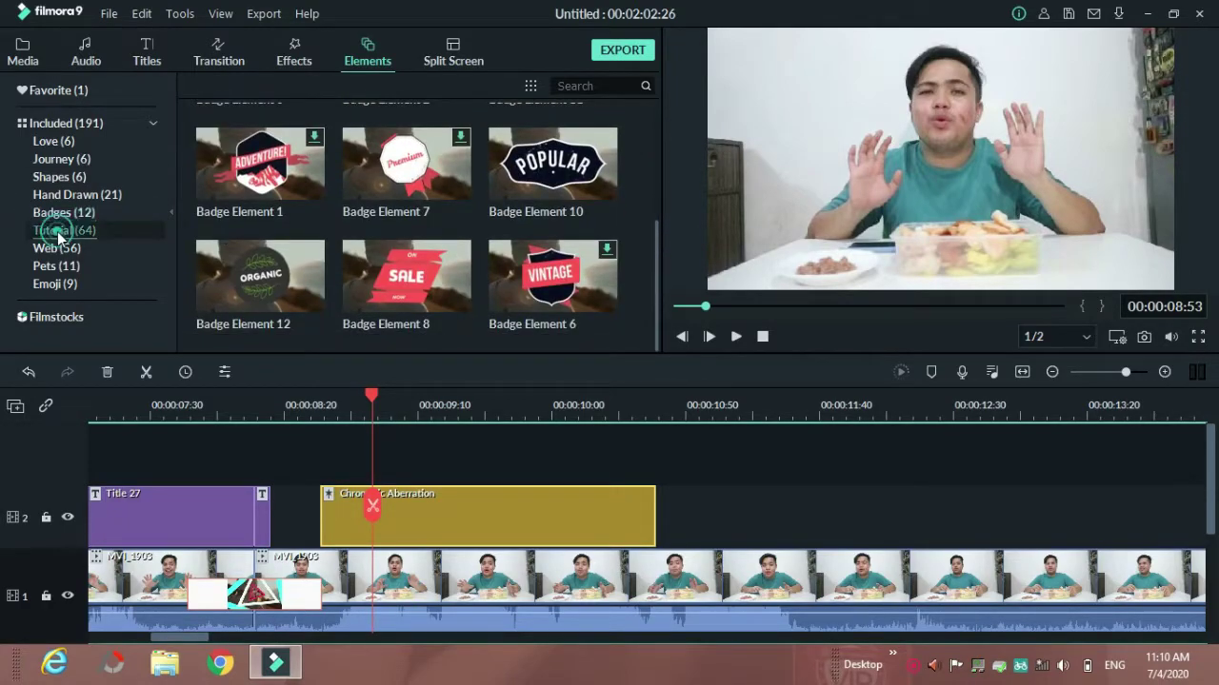
click(73, 141)
drag(433, 155, 667, 507)
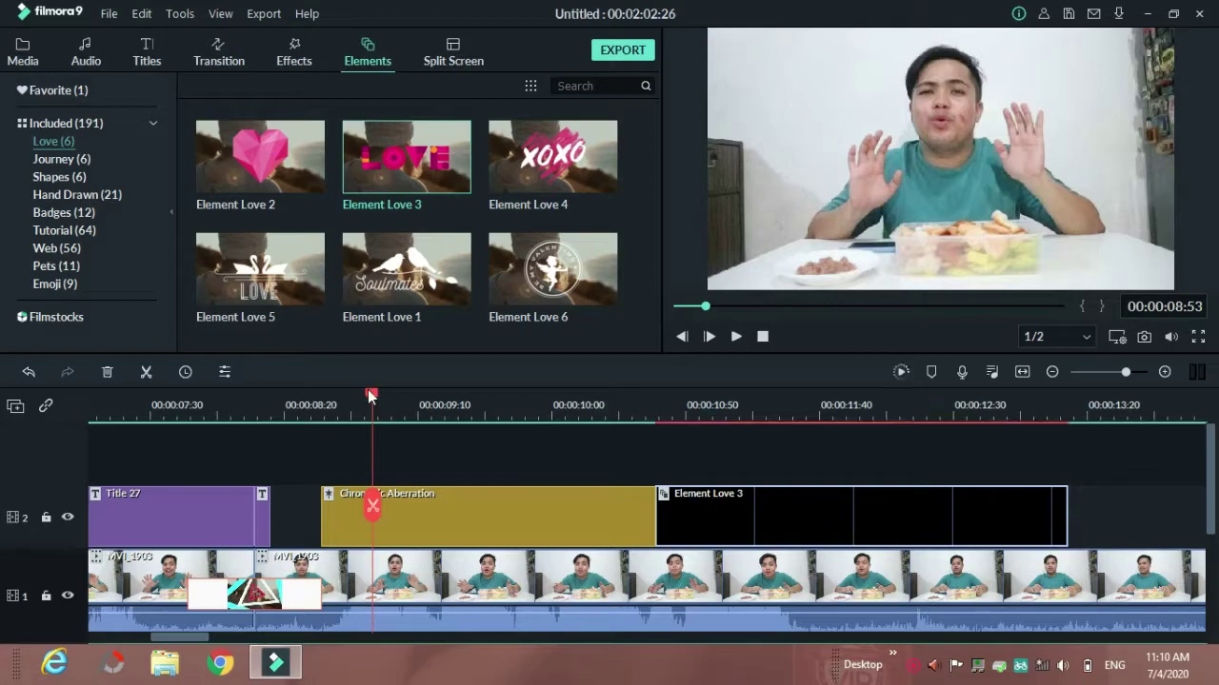
key(space)
click(734, 336)
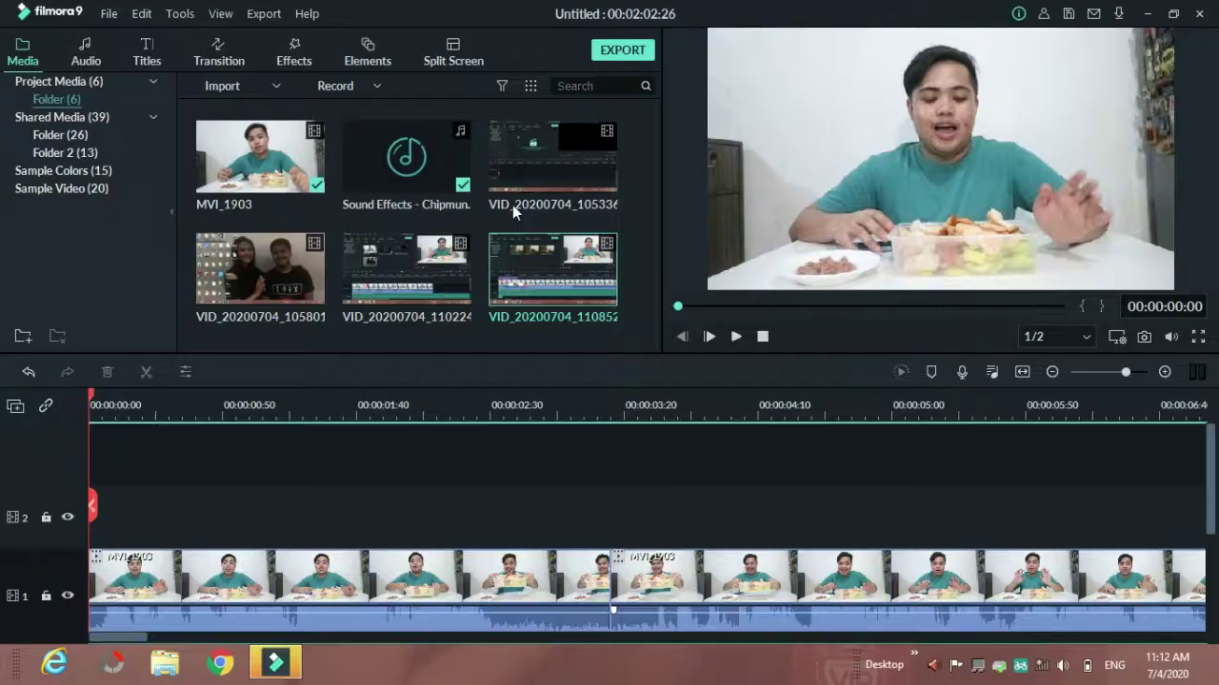
Add the two-part split screen layout with a straight vertical divider at the start of video track 2
click(458, 57)
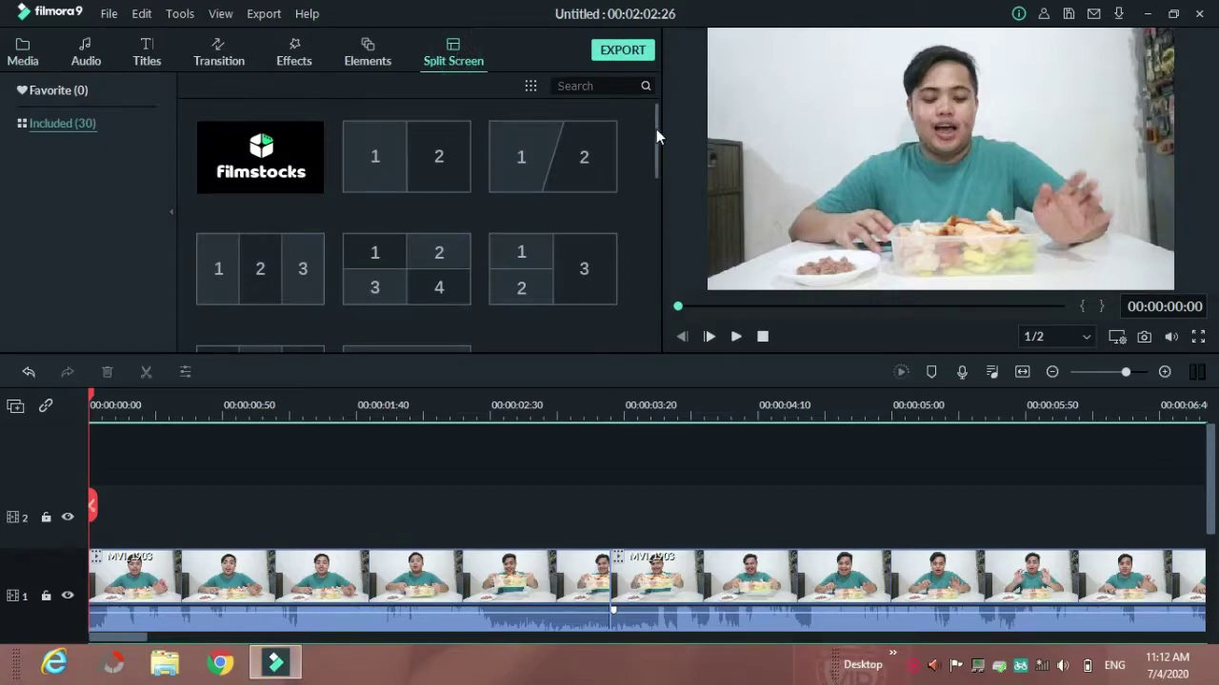
drag(656, 129, 653, 303)
drag(653, 253, 646, 115)
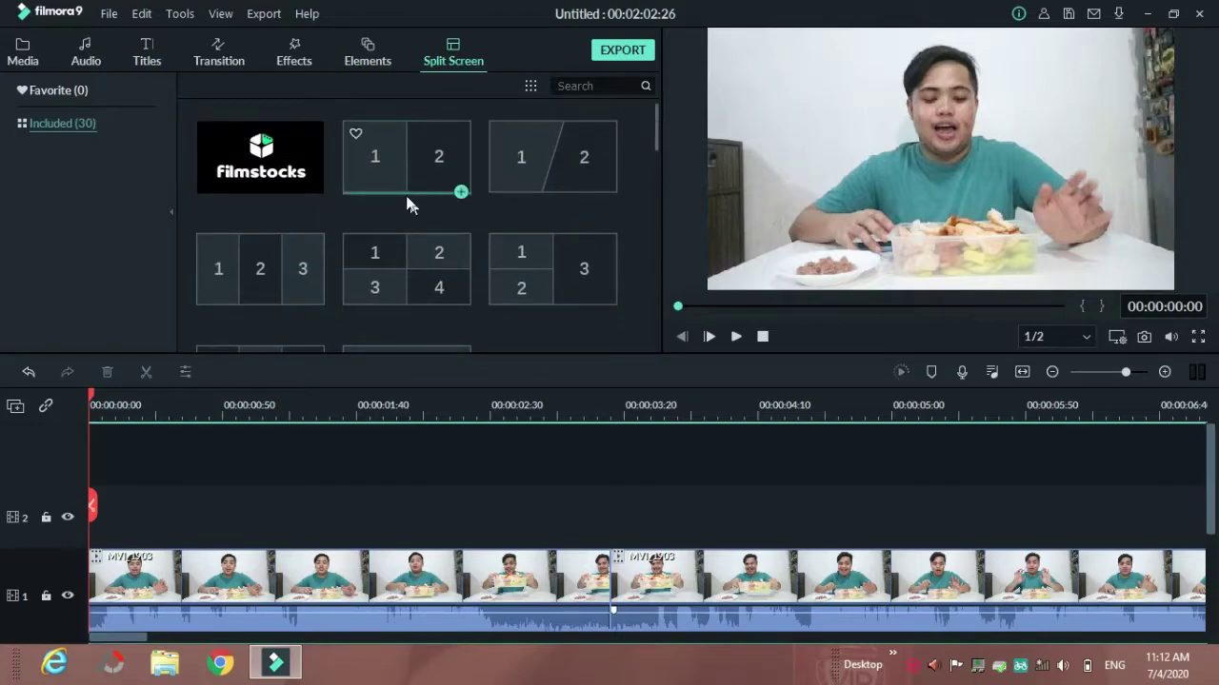
drag(435, 167, 92, 529)
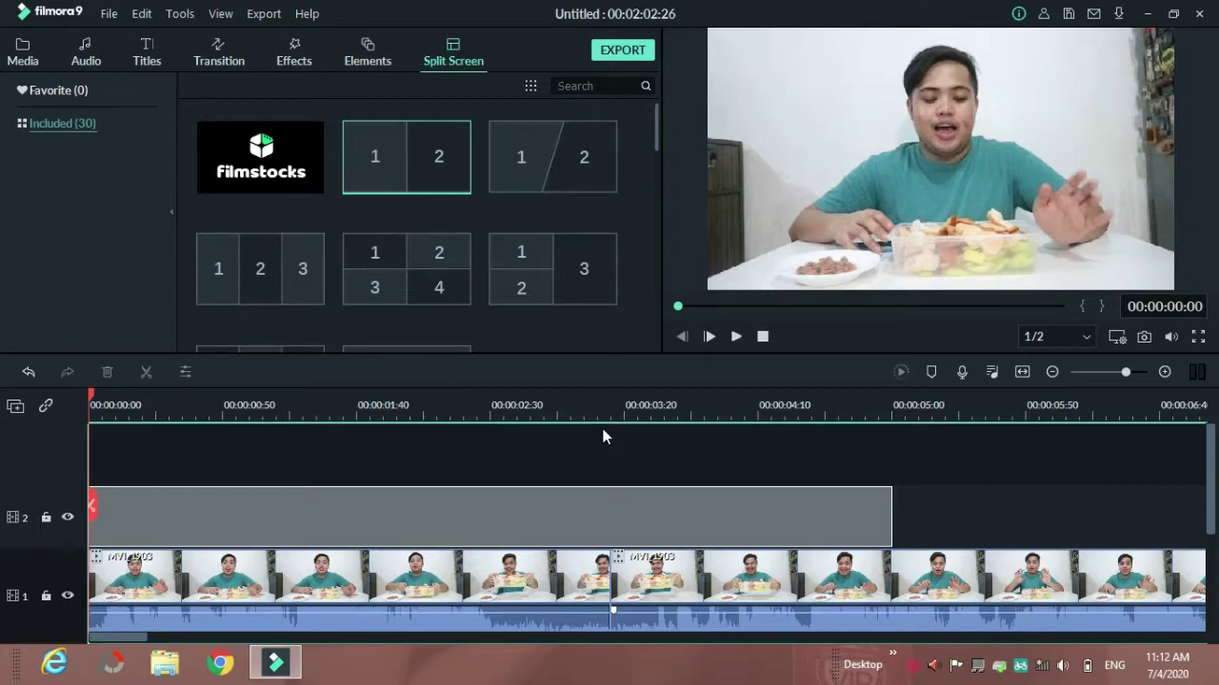
drag(550, 459, 547, 462)
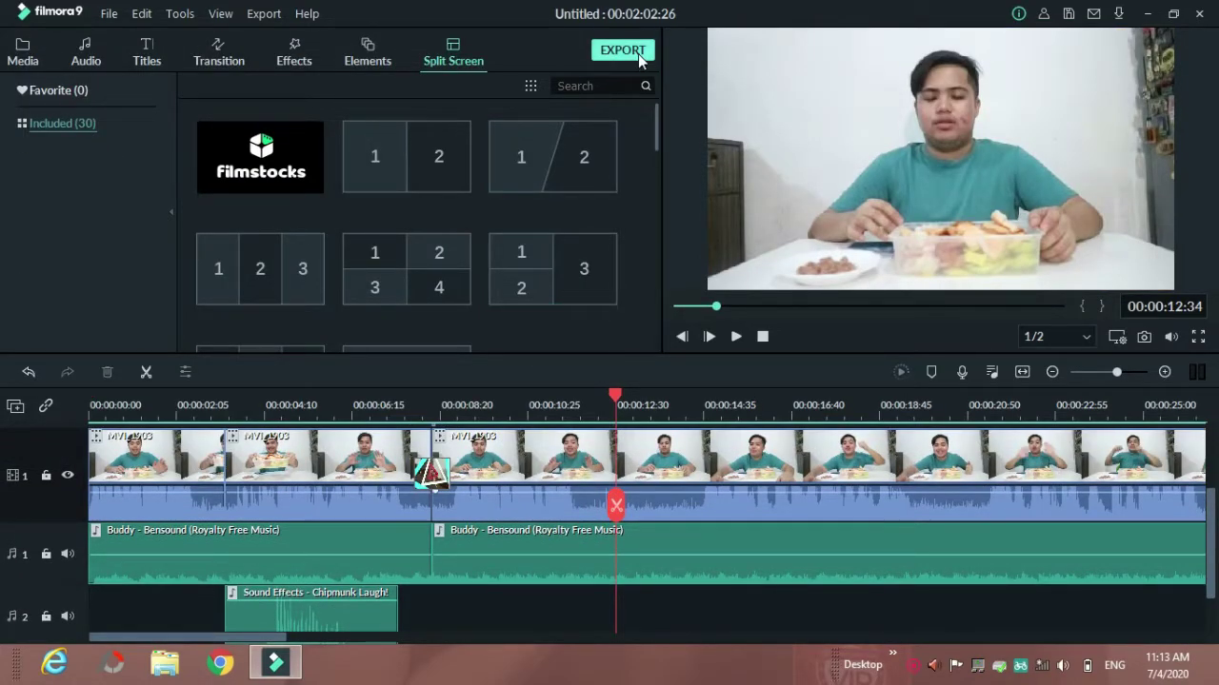
click(21, 52)
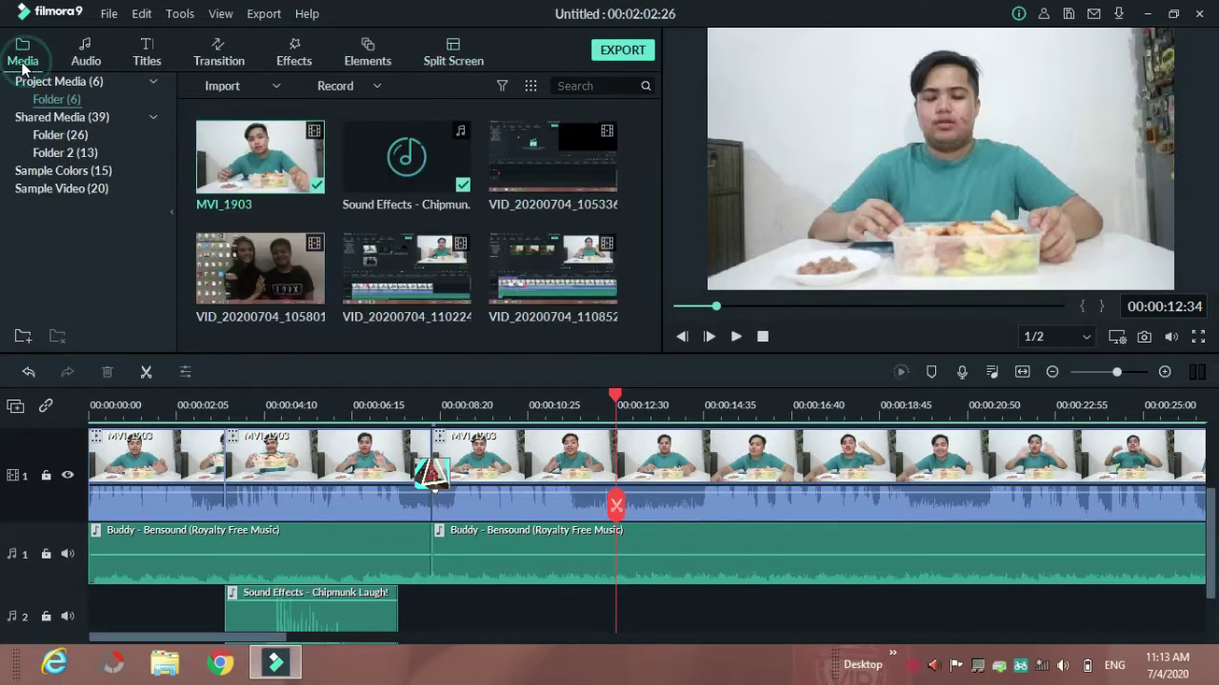
Export the project as a local MP4 named KABABUYAN at best quality, 1280x720 and 60 fps, with GPU accelerated encoding
click(619, 53)
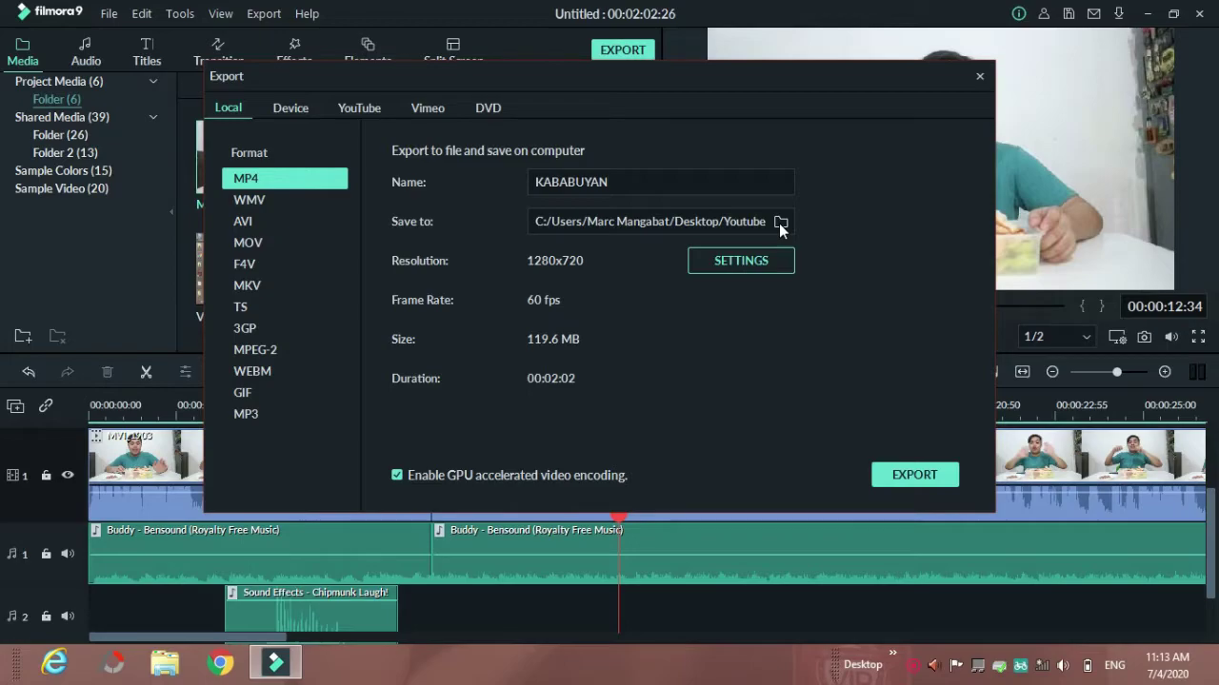
click(754, 263)
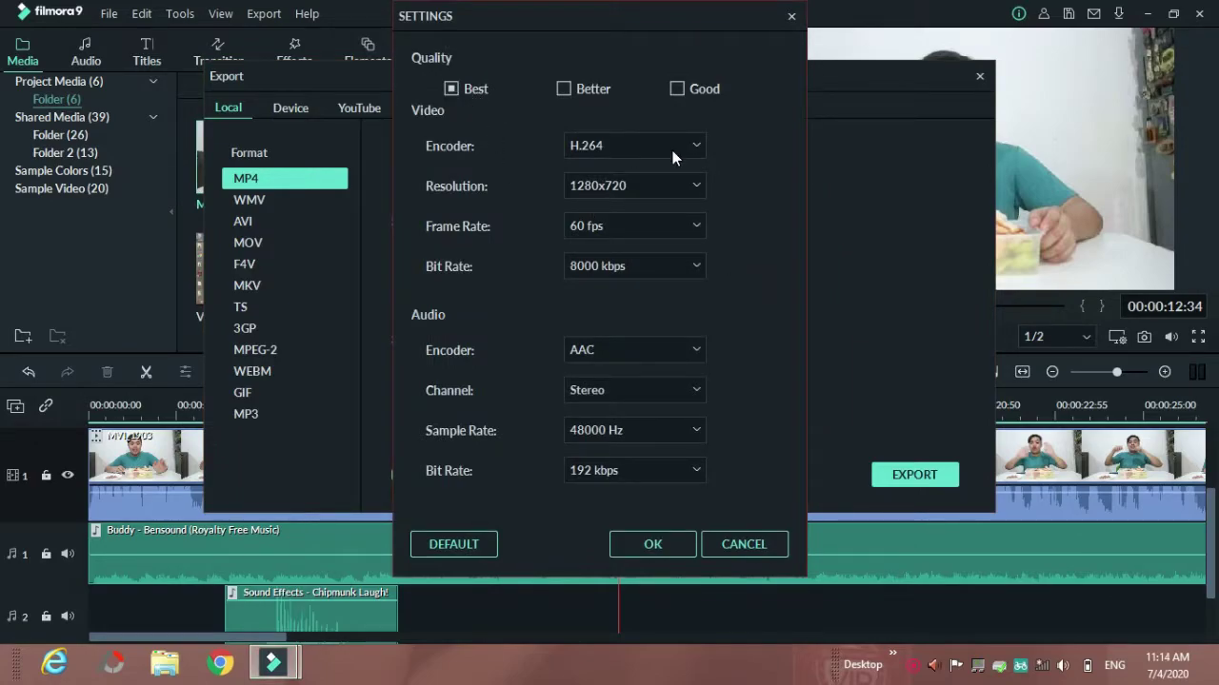
click(633, 190)
click(634, 190)
click(639, 549)
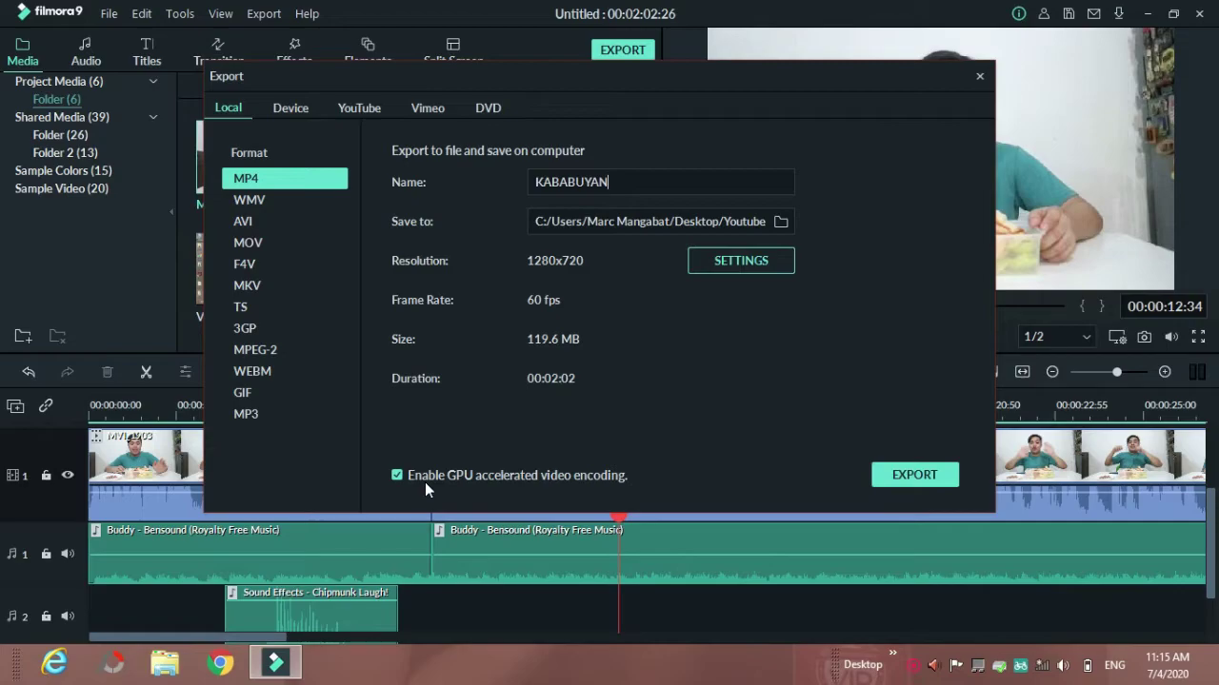
click(921, 477)
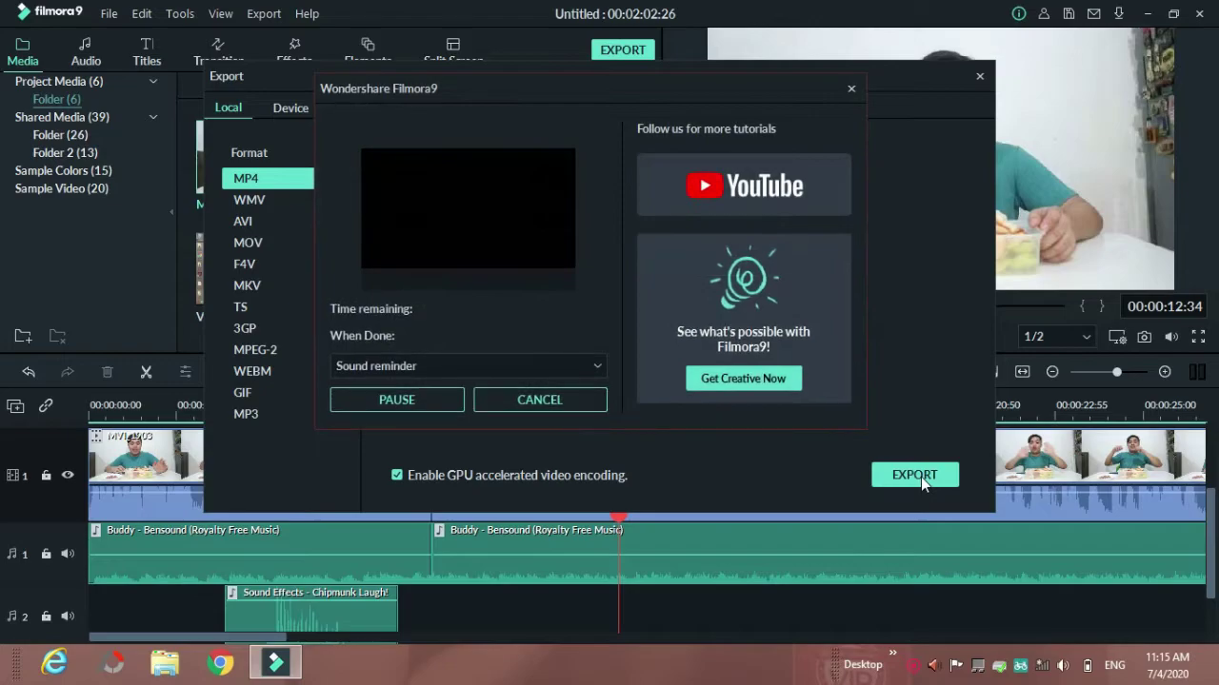